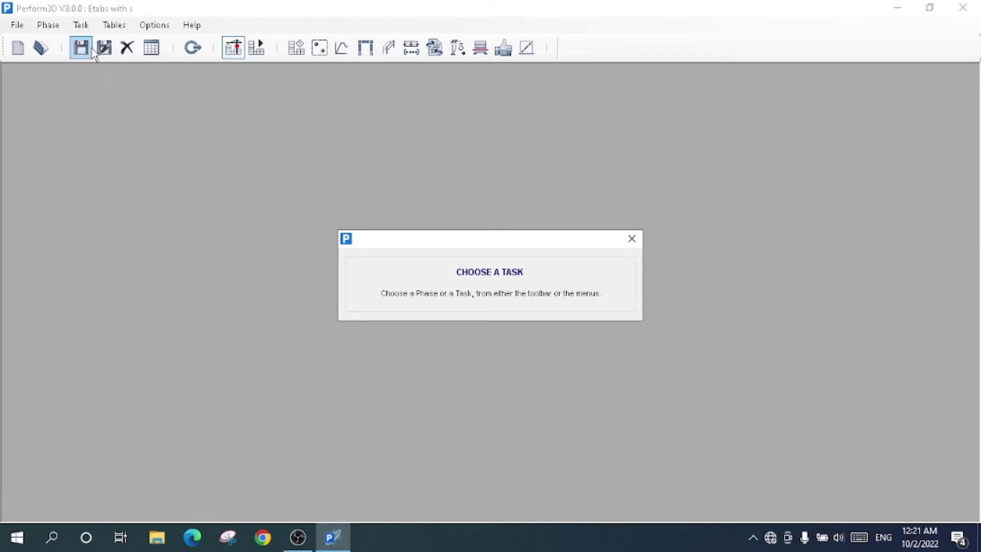
Start the Nodes task, then switch the project into the Analysis phase.
click(325, 52)
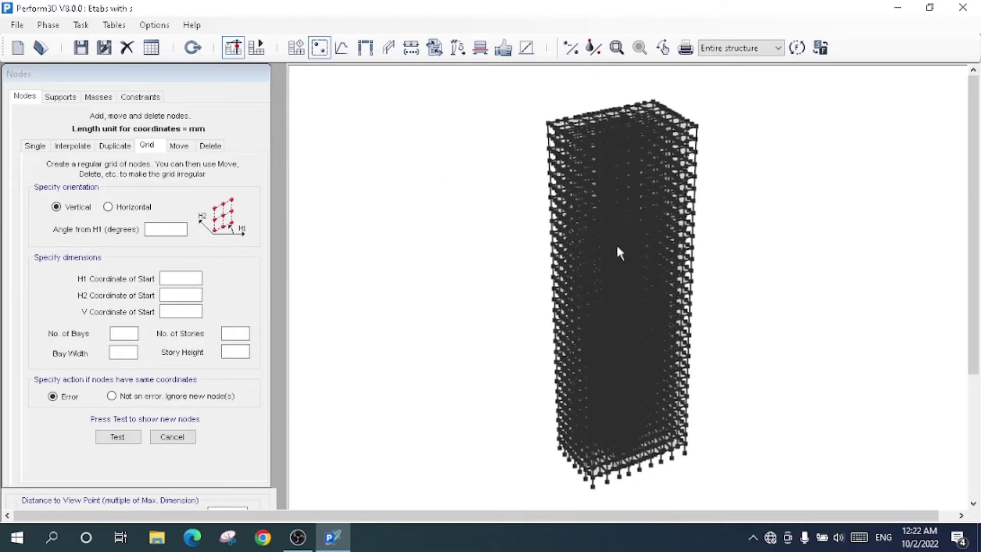
click(258, 48)
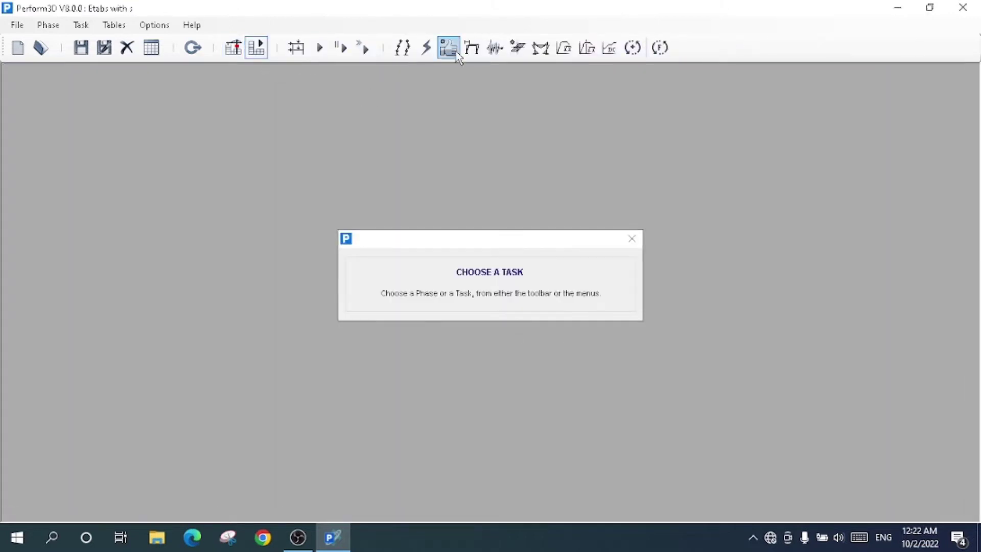
Display the modal analysis results (mode 1 period 3.131 s), then minimize Perform3D to the desktop.
click(403, 48)
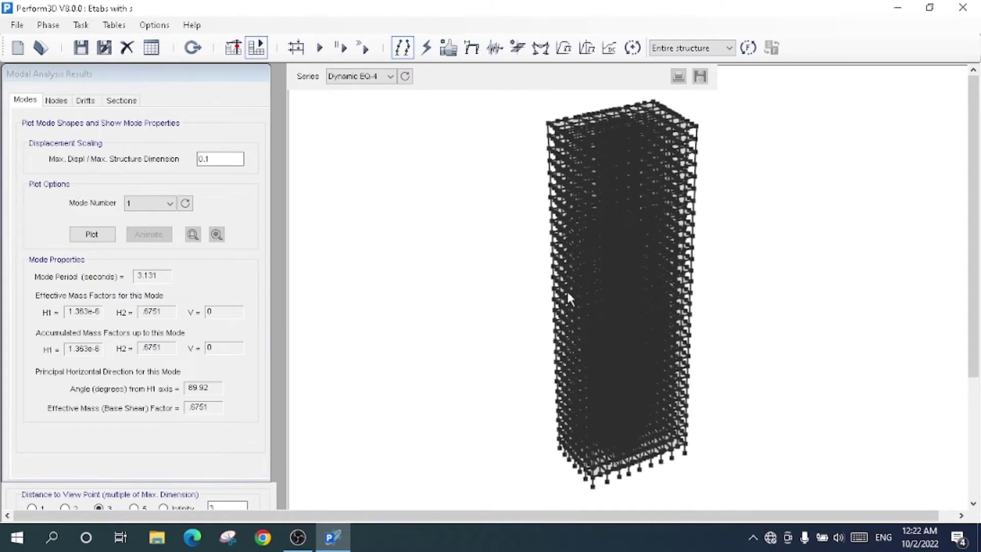
click(903, 13)
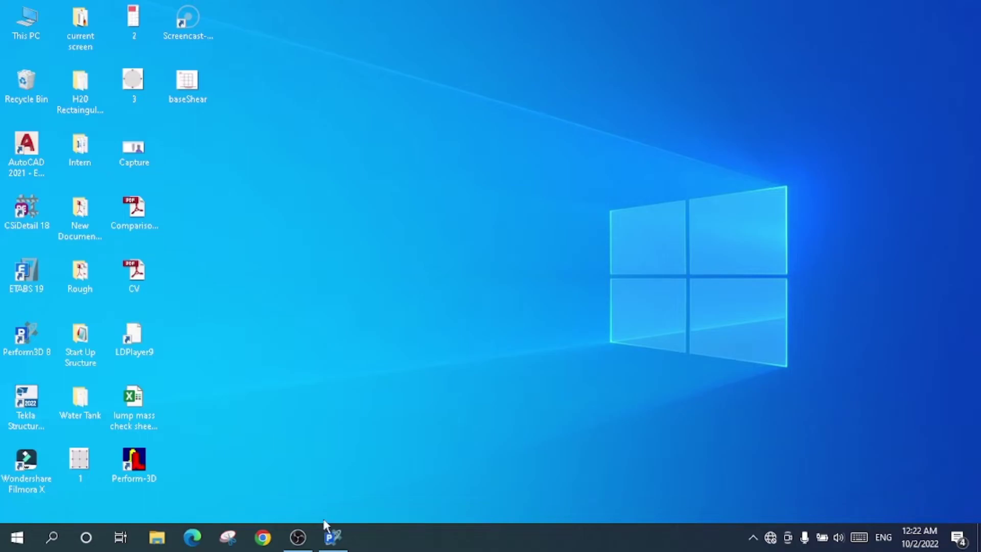
click(333, 536)
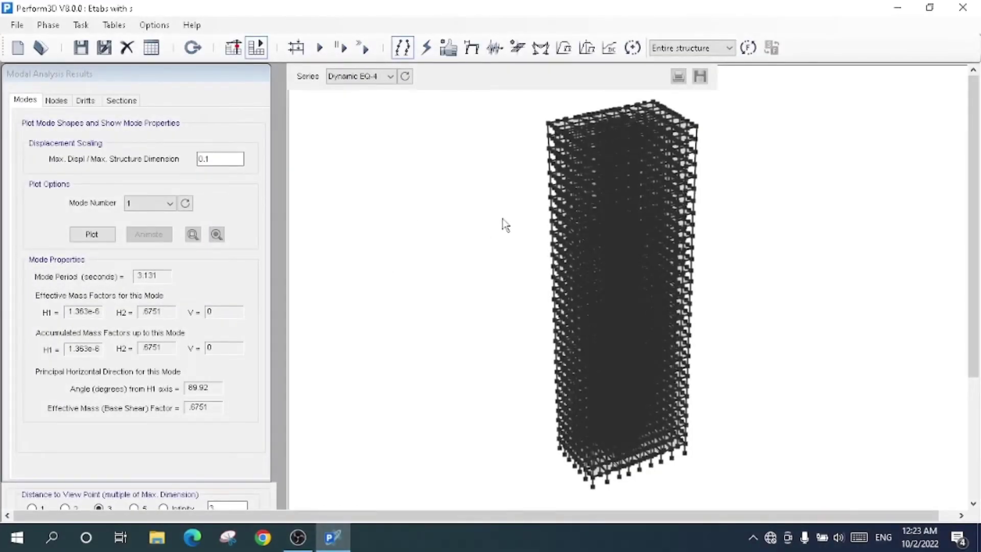
click(904, 10)
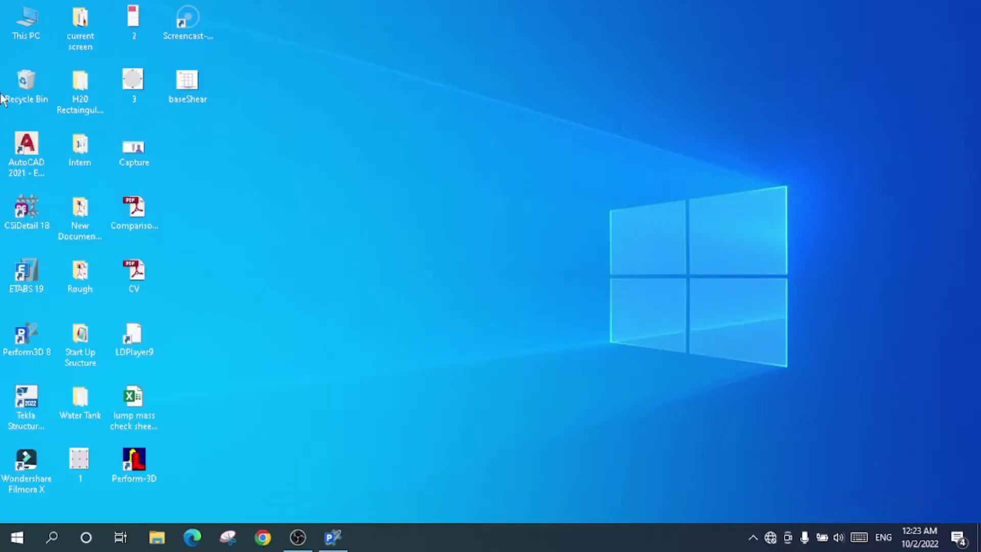
Browse This PC > D: > Design > Etabs with s > Dynamic EQ-1 and open ECHO in Notepad.
double_click(24, 28)
click(100, 443)
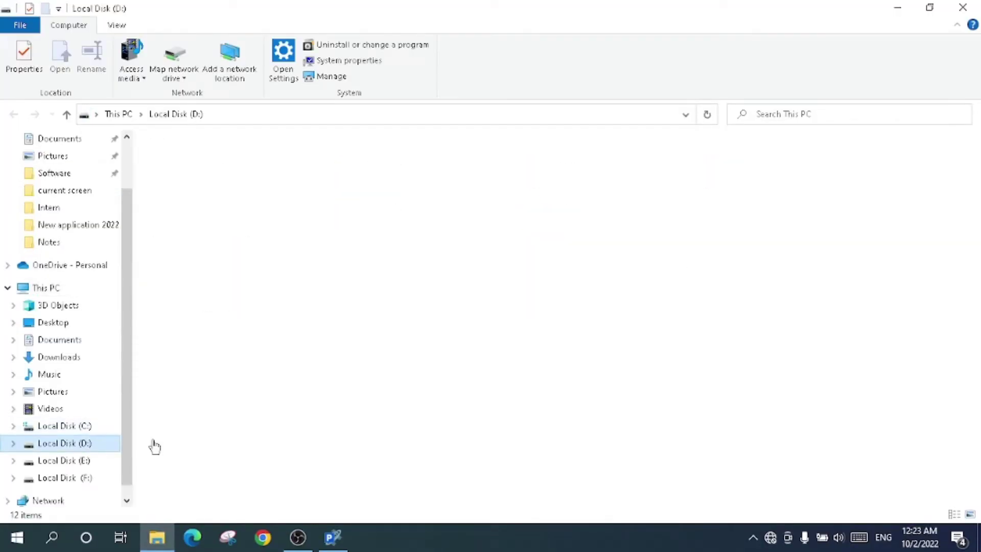
double_click(276, 204)
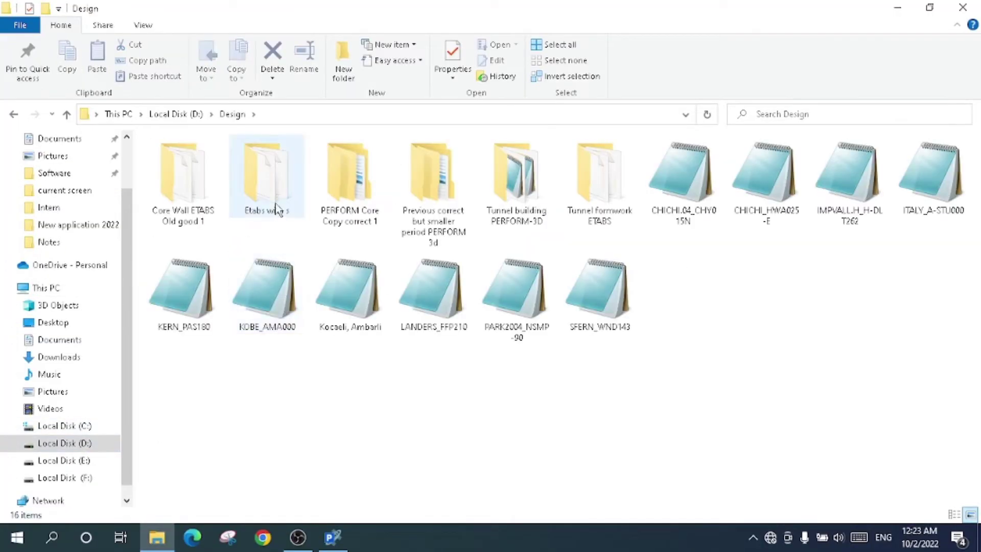
double_click(274, 207)
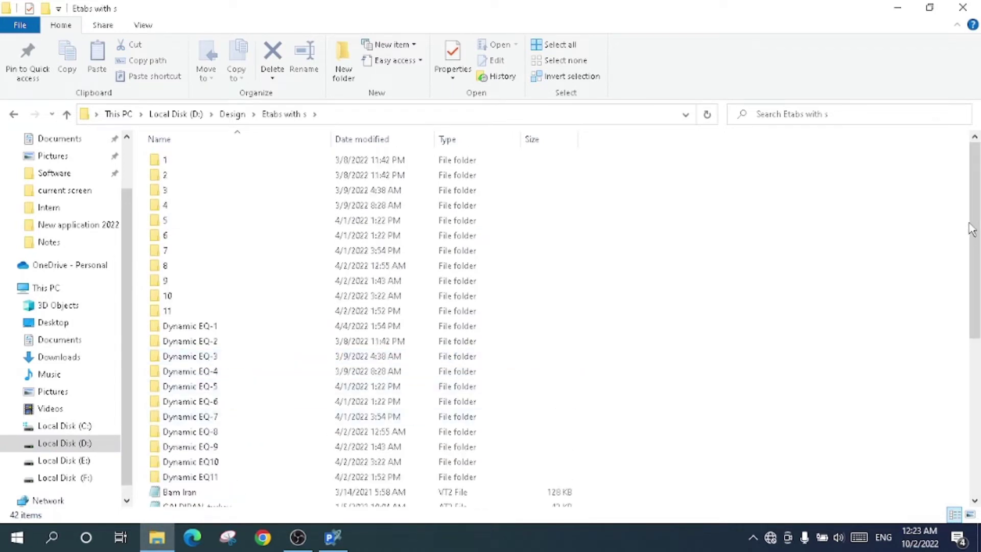
drag(973, 227, 975, 276)
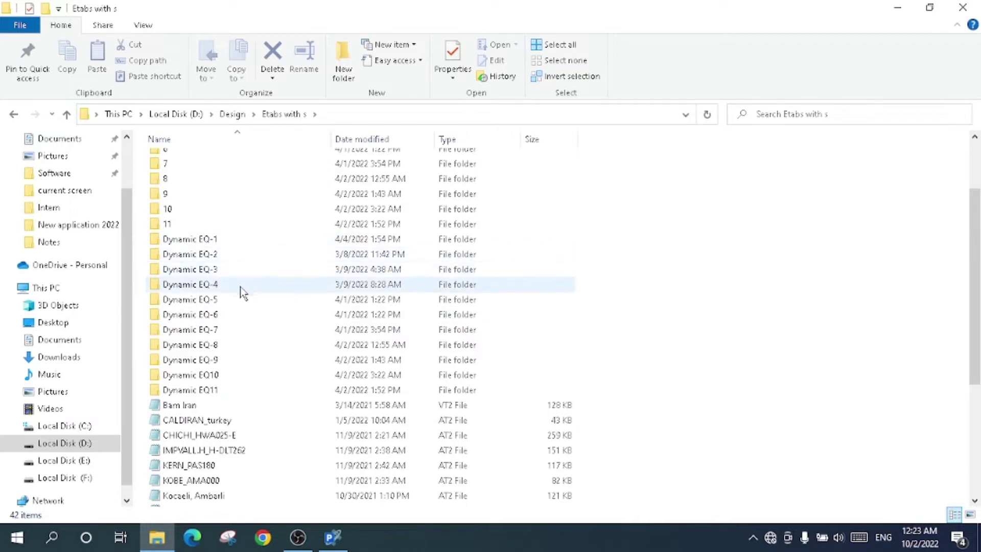
double_click(225, 245)
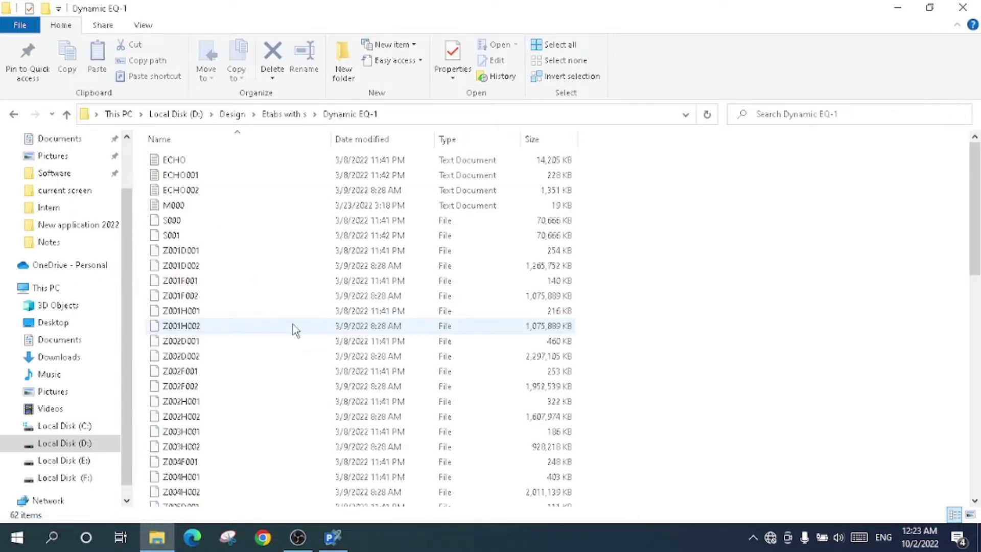
double_click(216, 161)
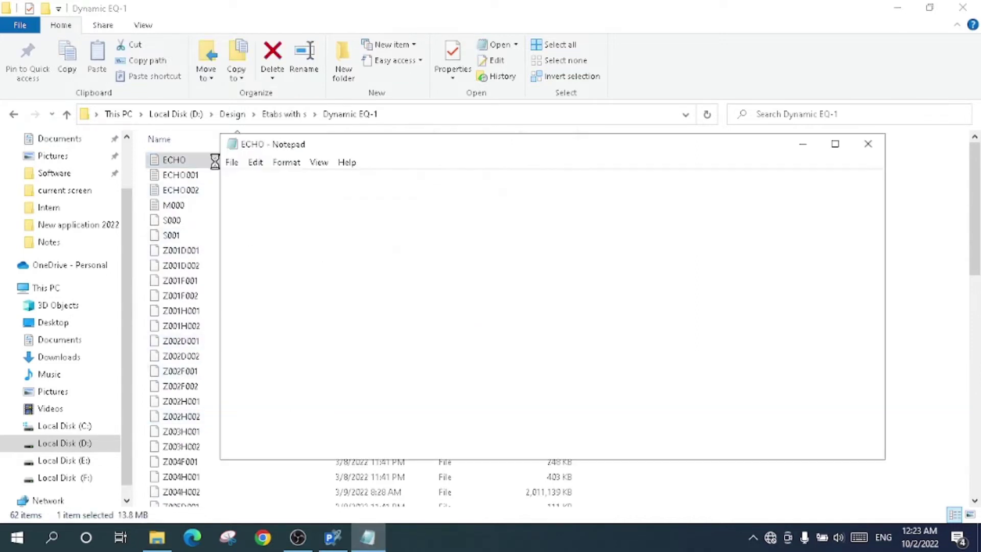
Maximize the ECHO log and highlight the 50 modes used for modal damping.
click(836, 143)
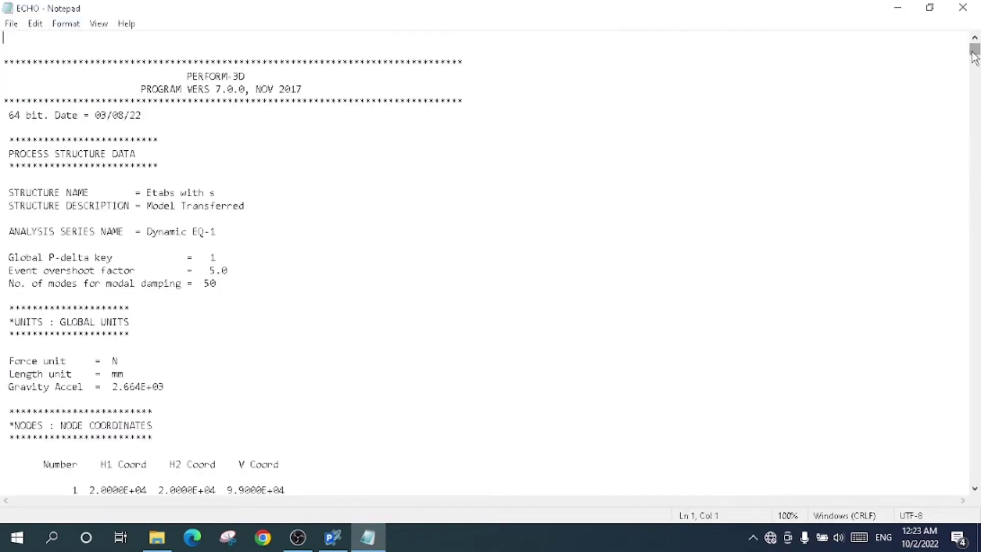
scroll(395, 289, down, 1)
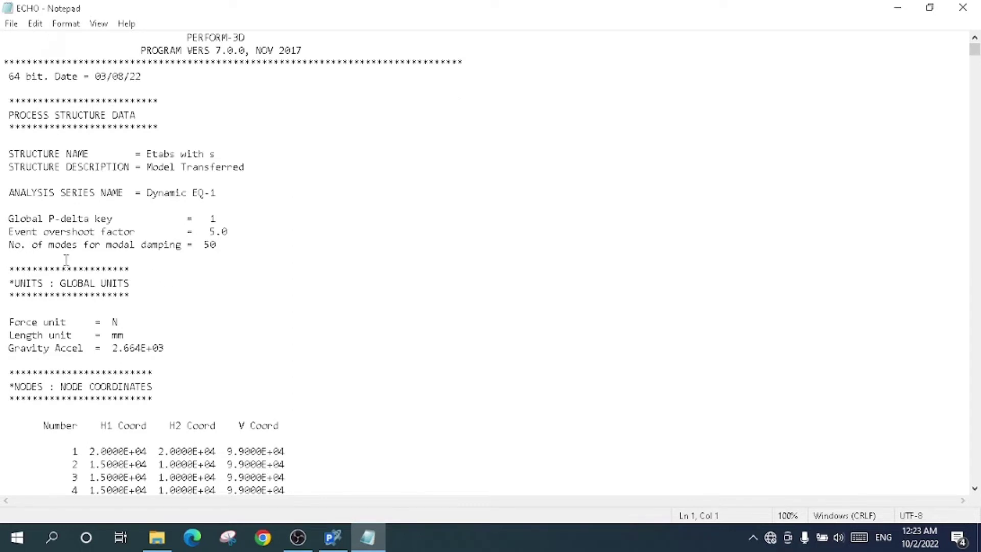
drag(221, 246, 5, 251)
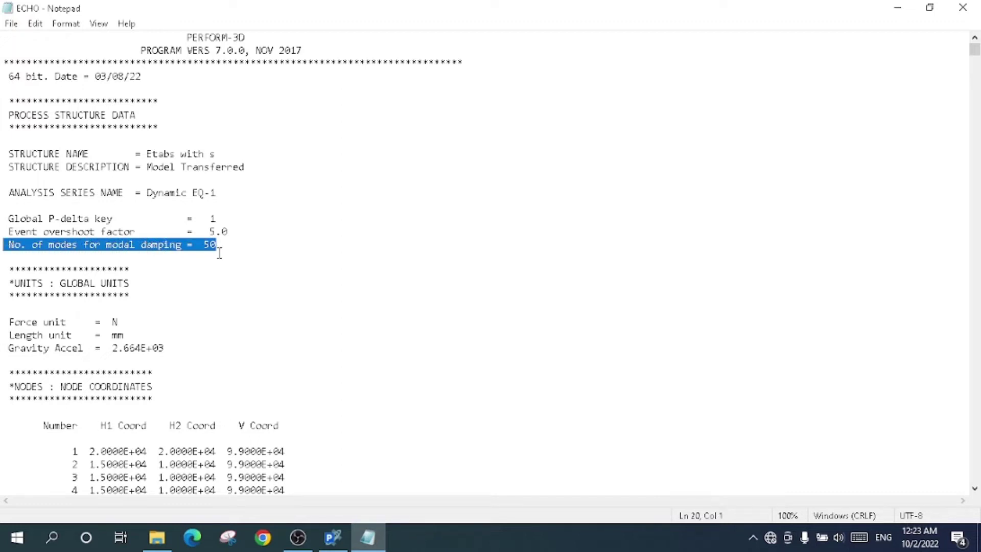
drag(222, 246, 14, 246)
click(221, 248)
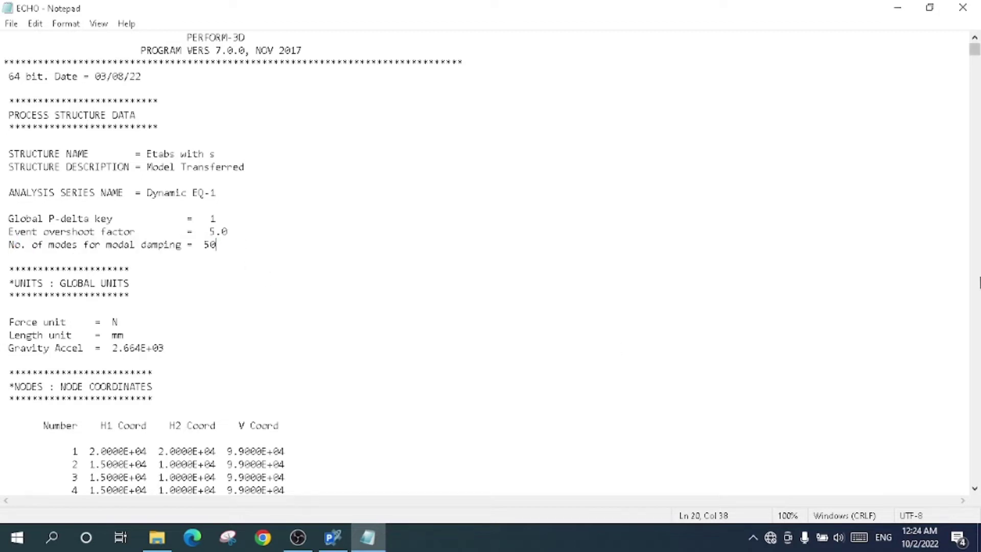
Scroll through the MH1A property set listings, then close the ECHO log.
scroll(511, 364, down, 11)
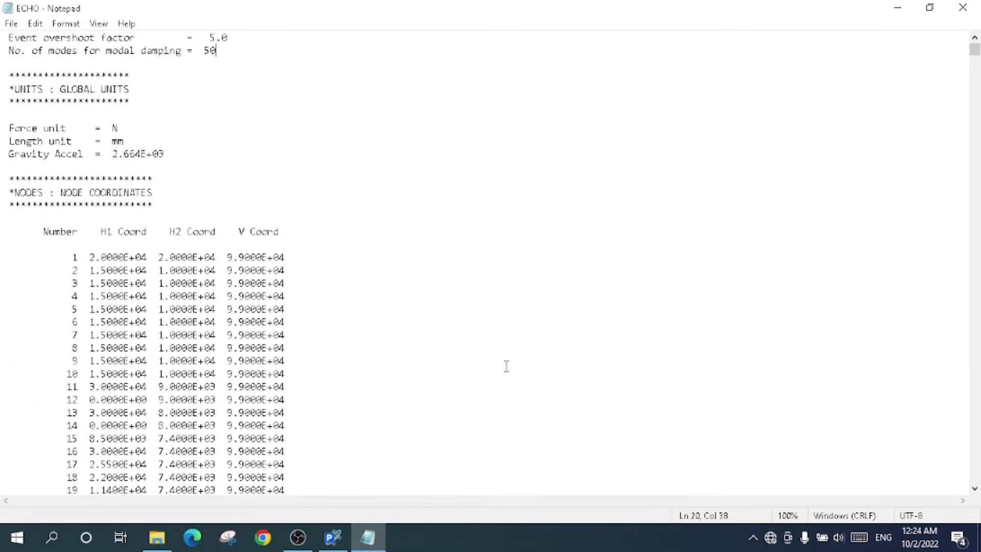
scroll(506, 367, down, 20)
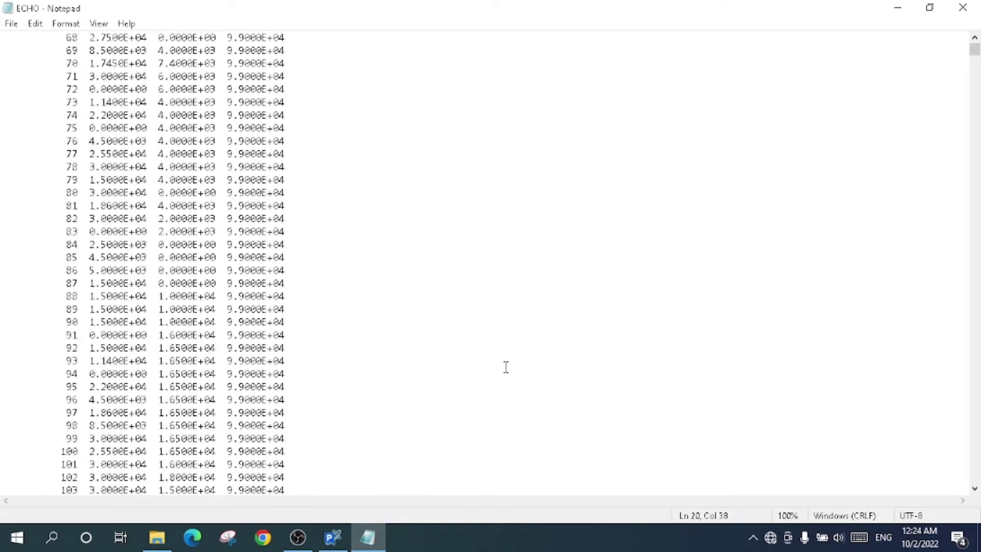
scroll(506, 367, down, 20)
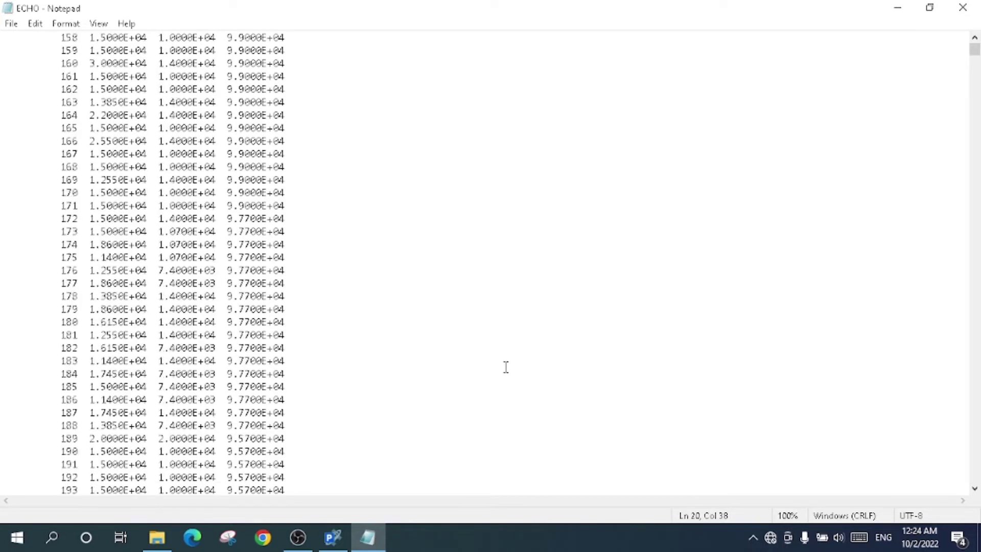
scroll(506, 367, down, 20)
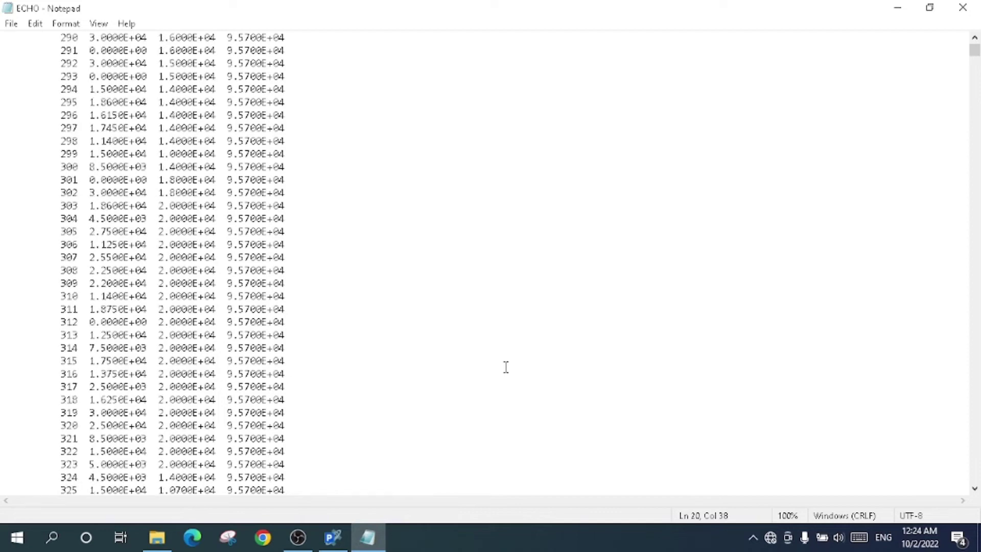
drag(975, 51, 976, 101)
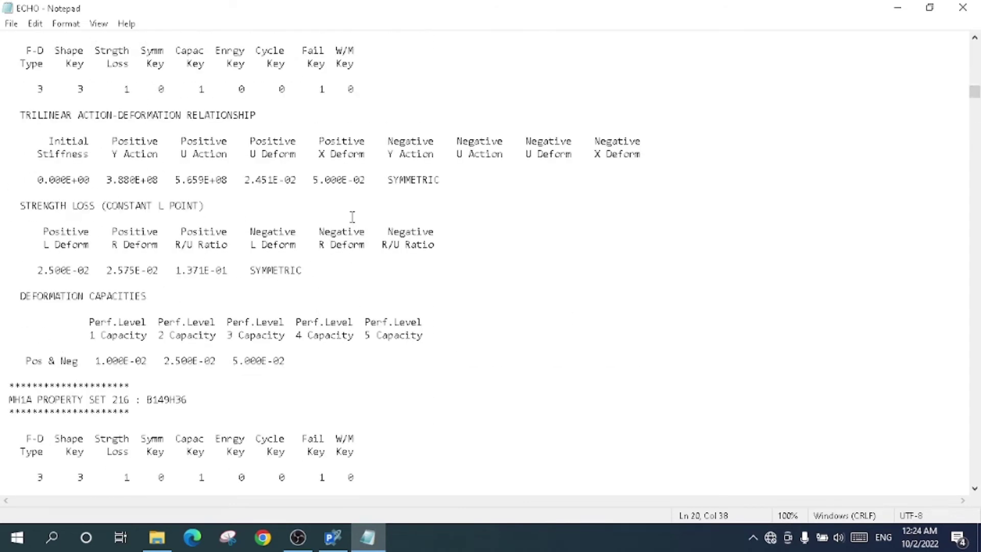
scroll(413, 354, down, 18)
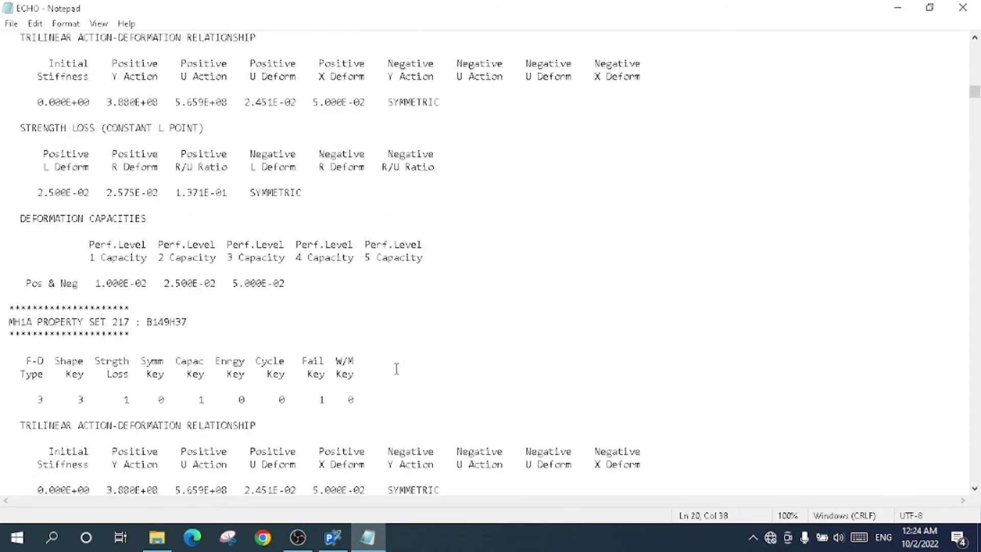
scroll(394, 369, down, 7)
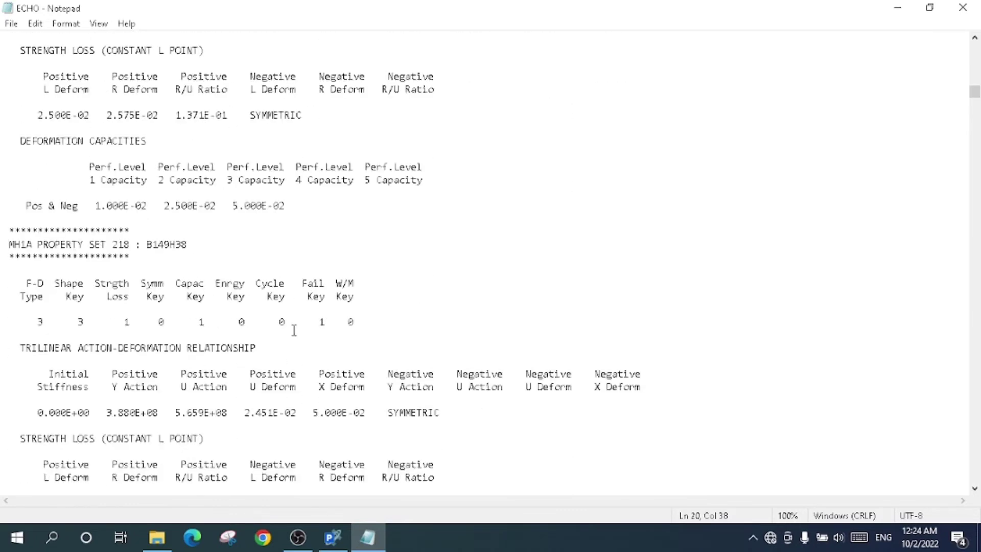
scroll(370, 343, down, 15)
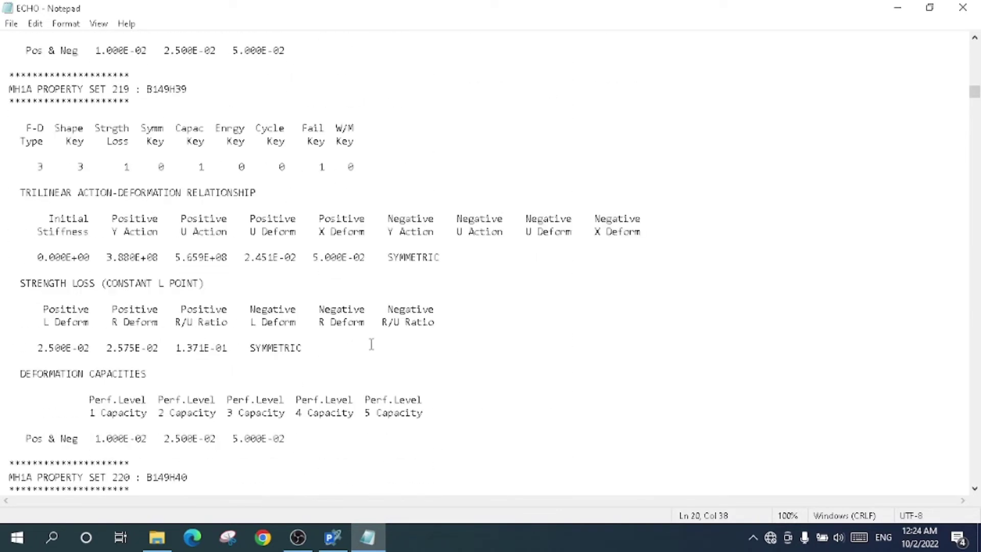
scroll(497, 312, down, 4)
click(962, 7)
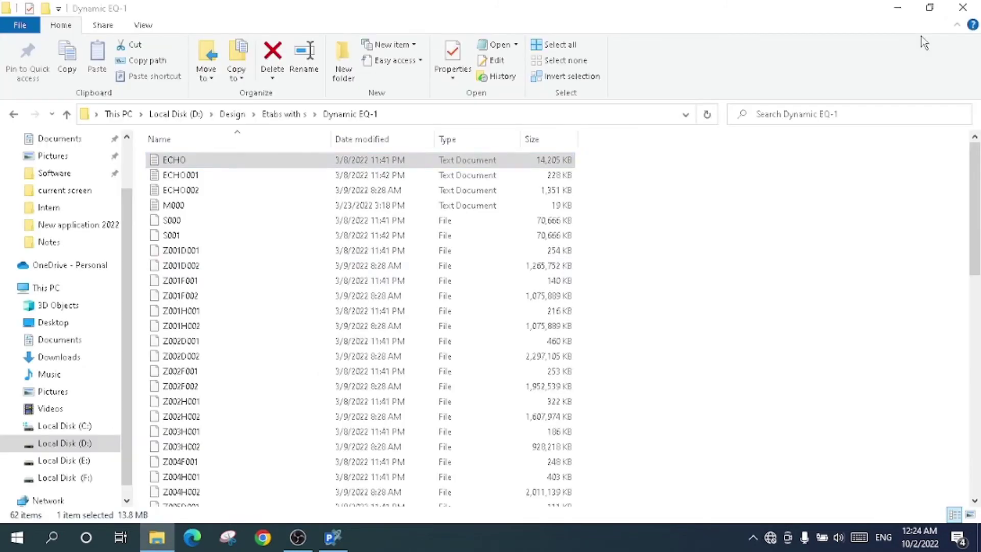
Open ECHO001 maximized, check its nodal-load force and moment columns, then close it.
double_click(183, 177)
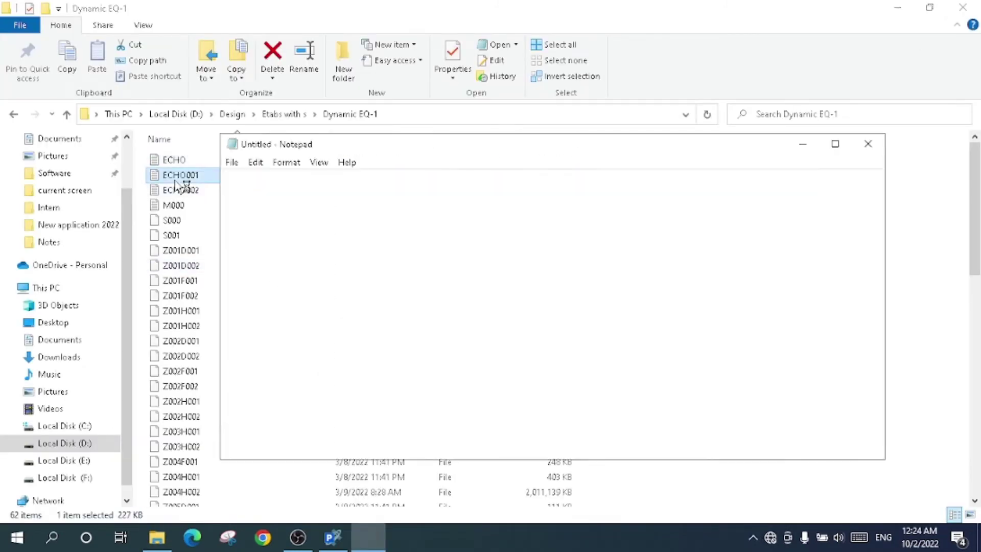
scroll(532, 351, down, 3)
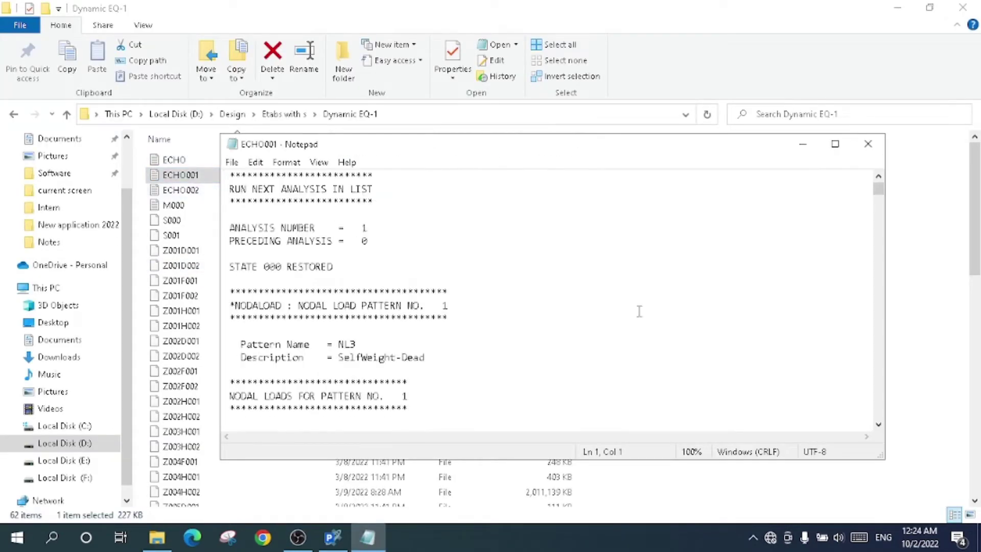
click(835, 144)
scroll(477, 295, up, 1)
scroll(477, 294, down, 4)
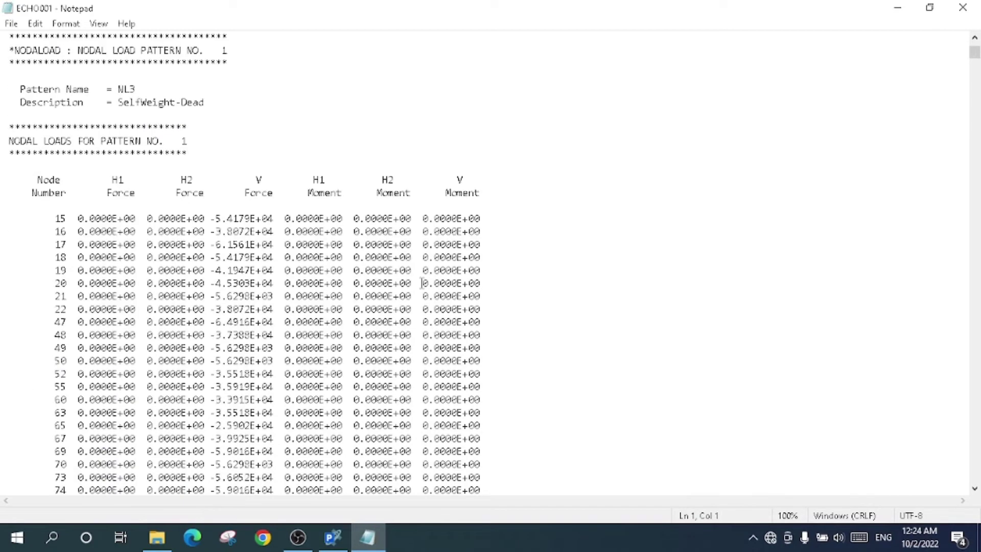
drag(142, 201, 116, 194)
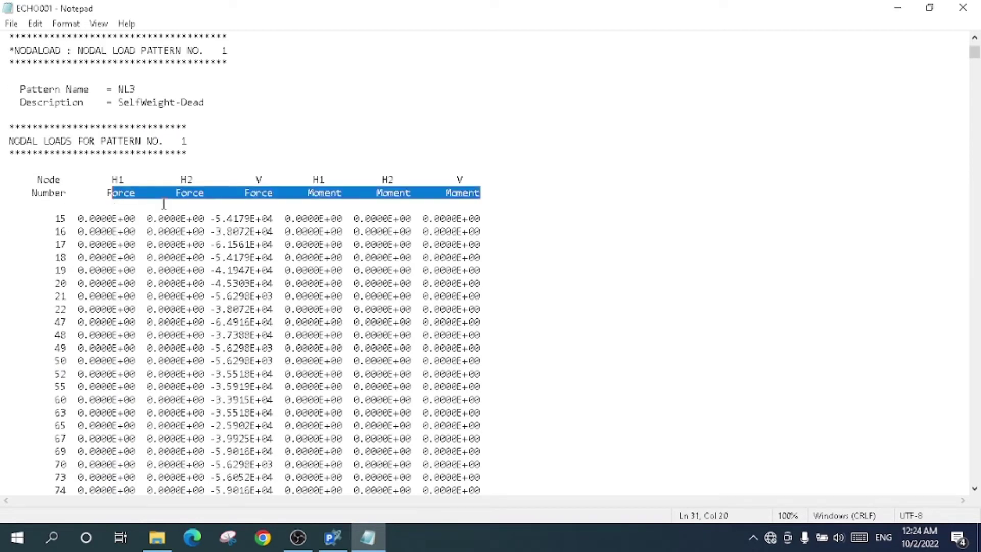
click(203, 198)
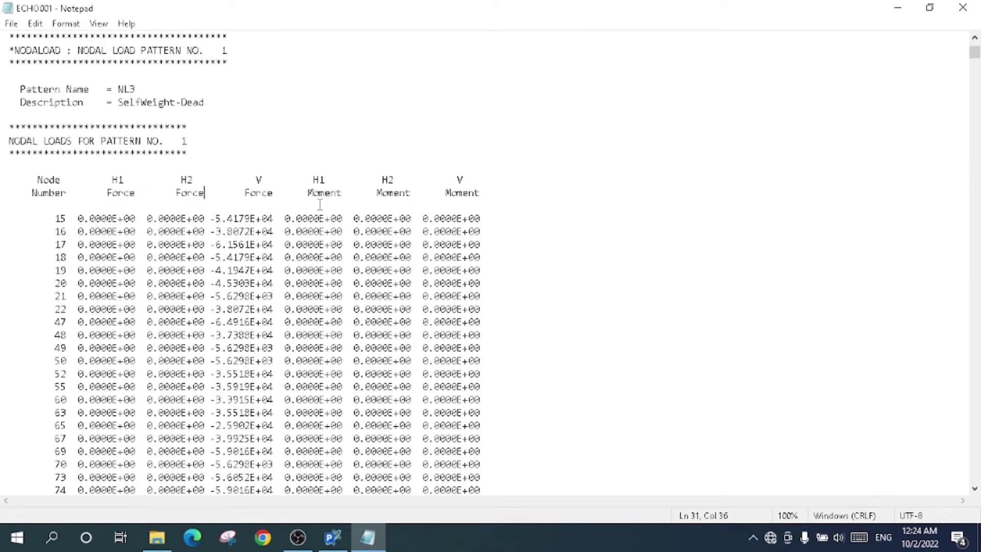
scroll(486, 284, down, 20)
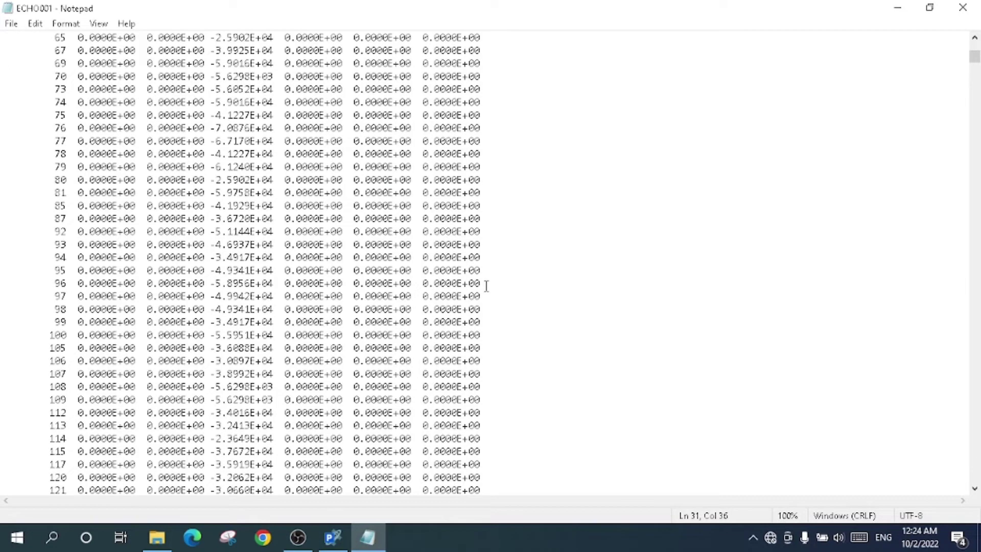
scroll(489, 290, down, 20)
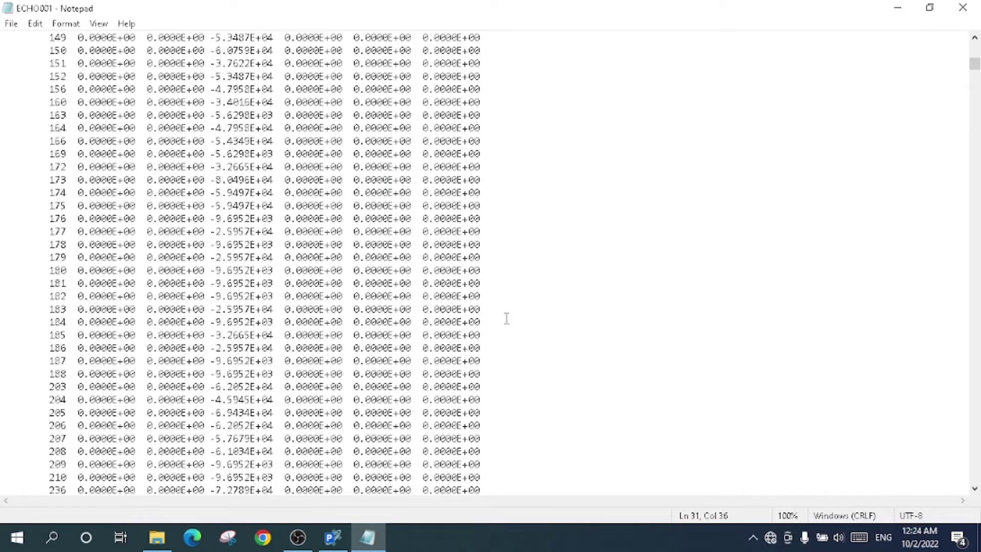
scroll(506, 318, down, 20)
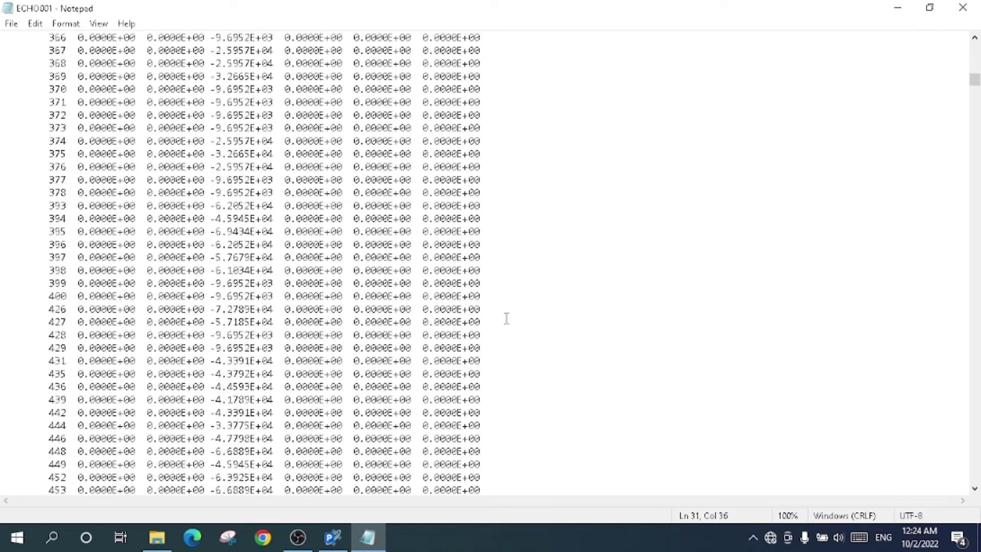
click(963, 7)
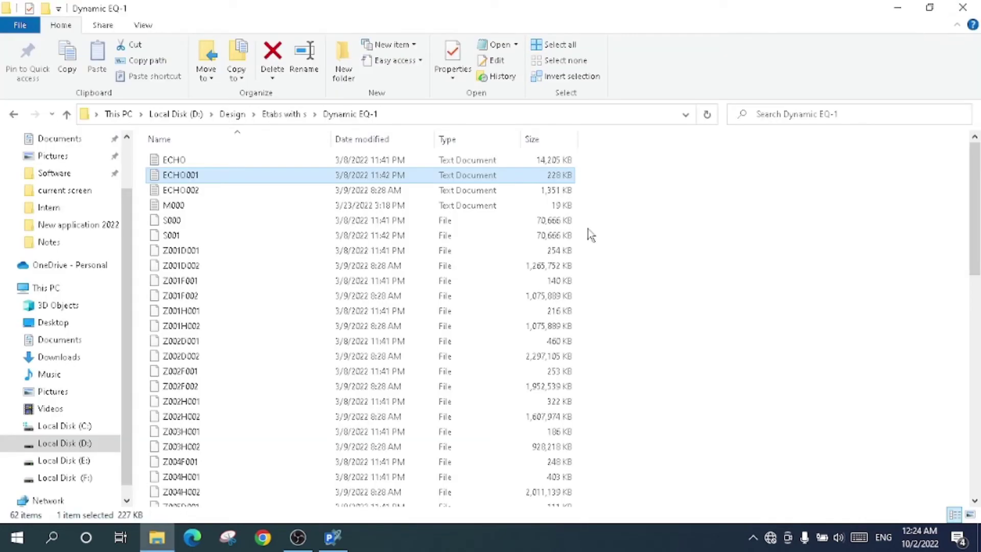
Open ECHO002 maximized, check the analysis duration line and late steps (8448 max substeps), then close it.
double_click(204, 190)
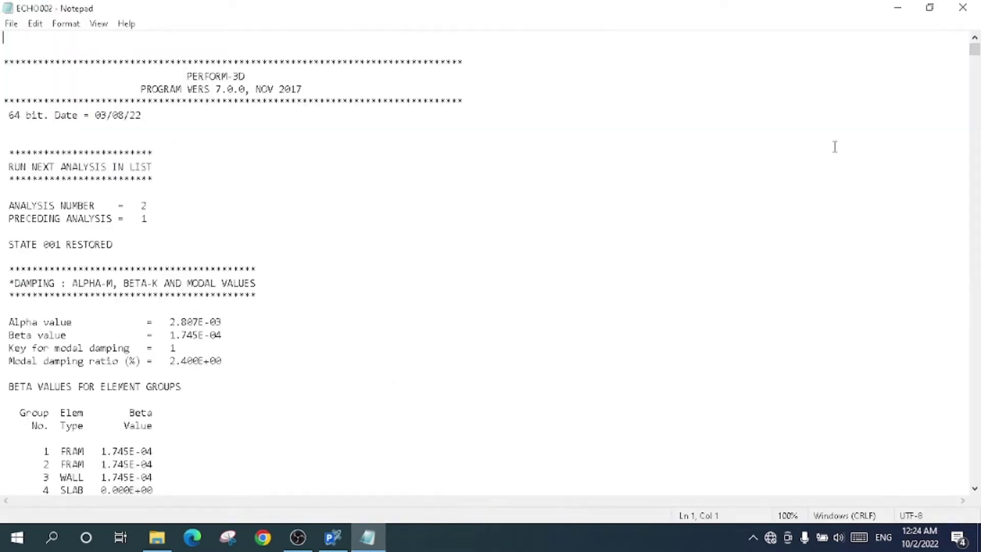
click(836, 144)
scroll(374, 240, down, 12)
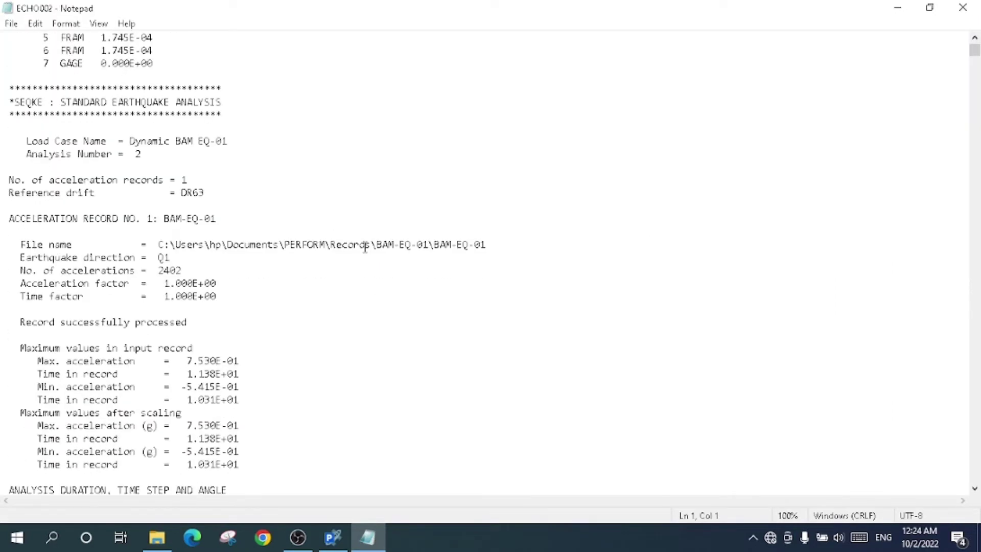
scroll(366, 246, up, 1)
scroll(365, 246, down, 4)
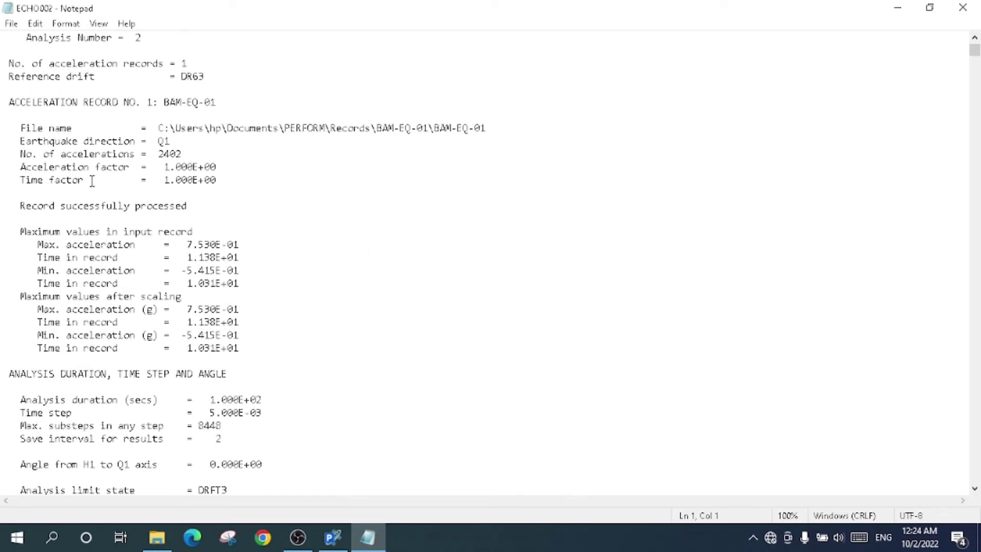
scroll(274, 223, down, 4)
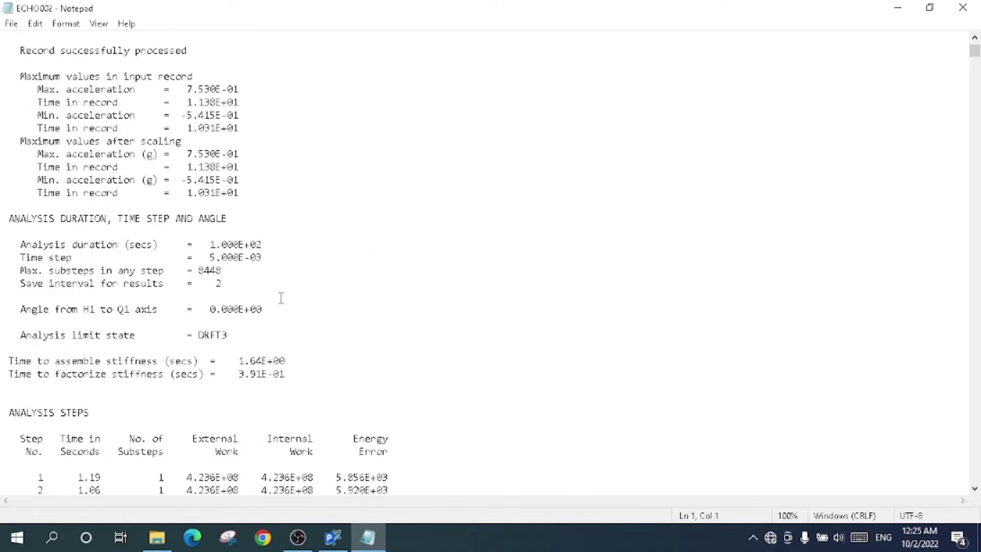
click(271, 246)
key(shift+Home)
click(226, 271)
scroll(327, 295, down, 13)
scroll(354, 302, down, 20)
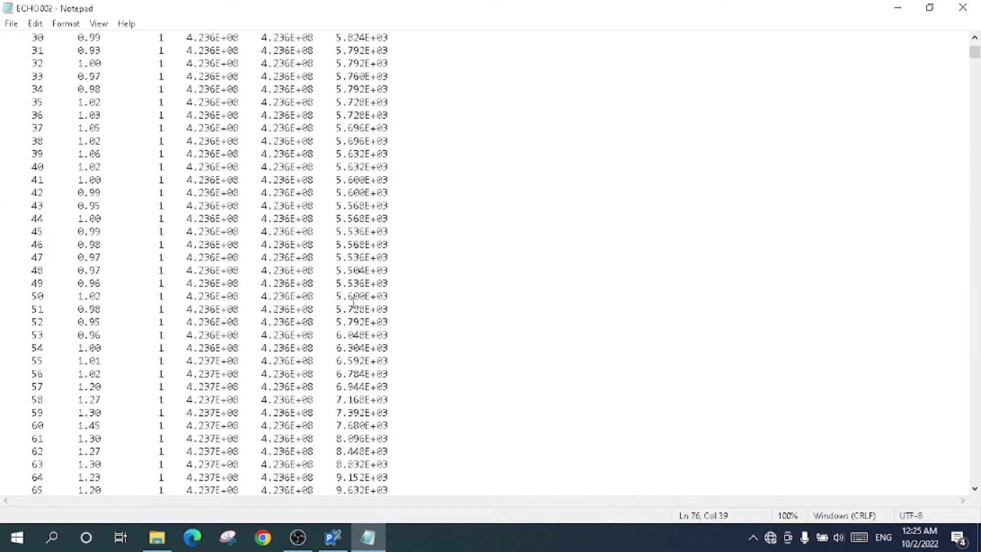
drag(975, 55, 967, 443)
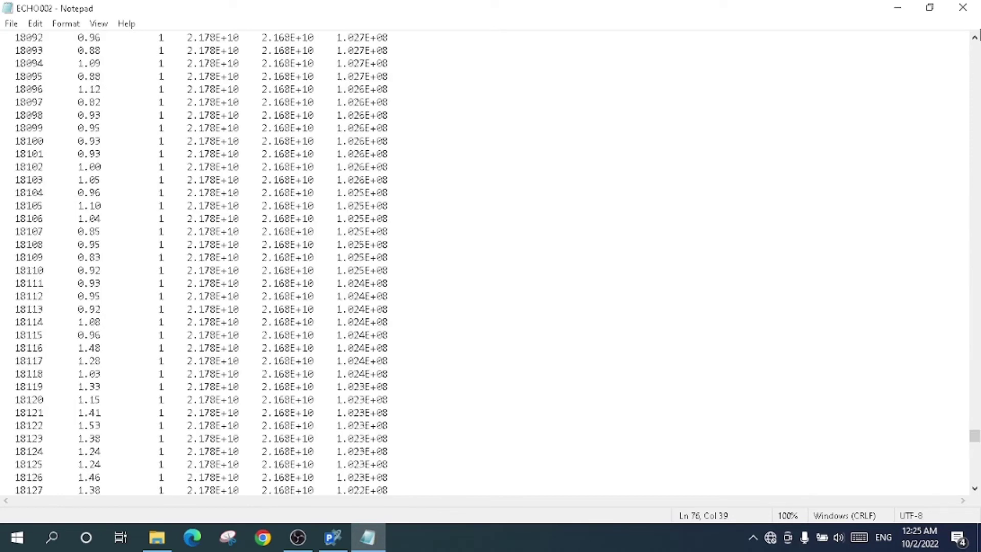
click(963, 7)
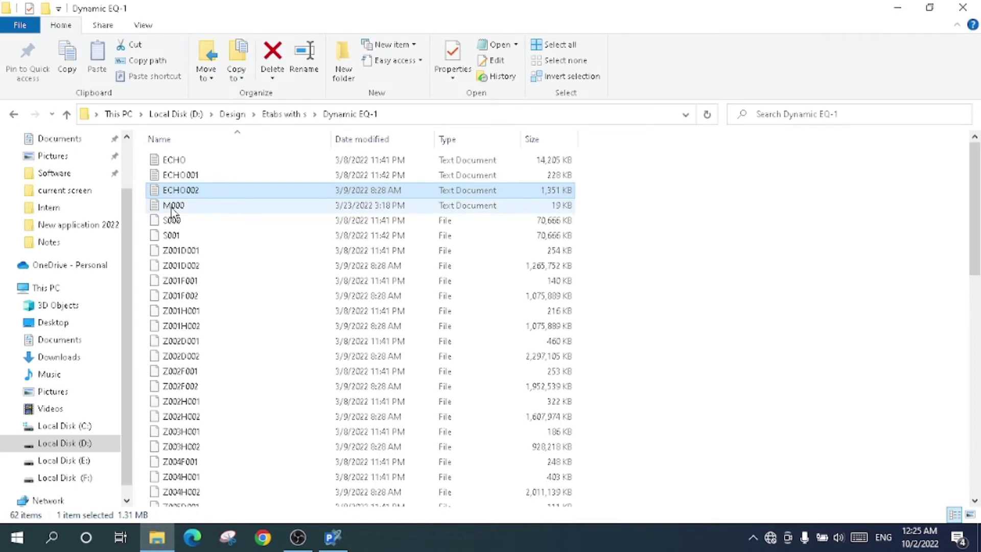
Open M000 in a maximized Notepad and note the maximum iterations value of 50.
double_click(173, 207)
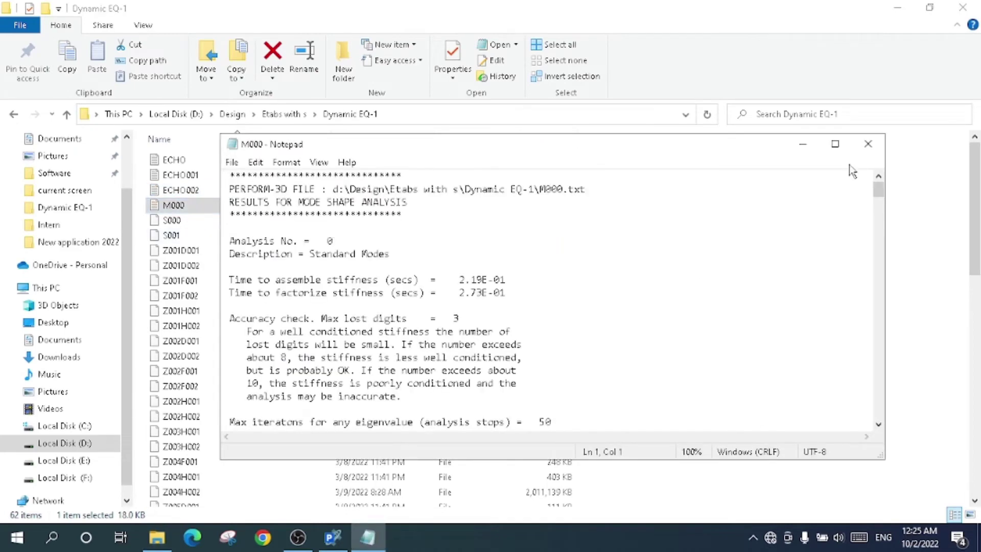
click(834, 143)
scroll(335, 234, down, 1)
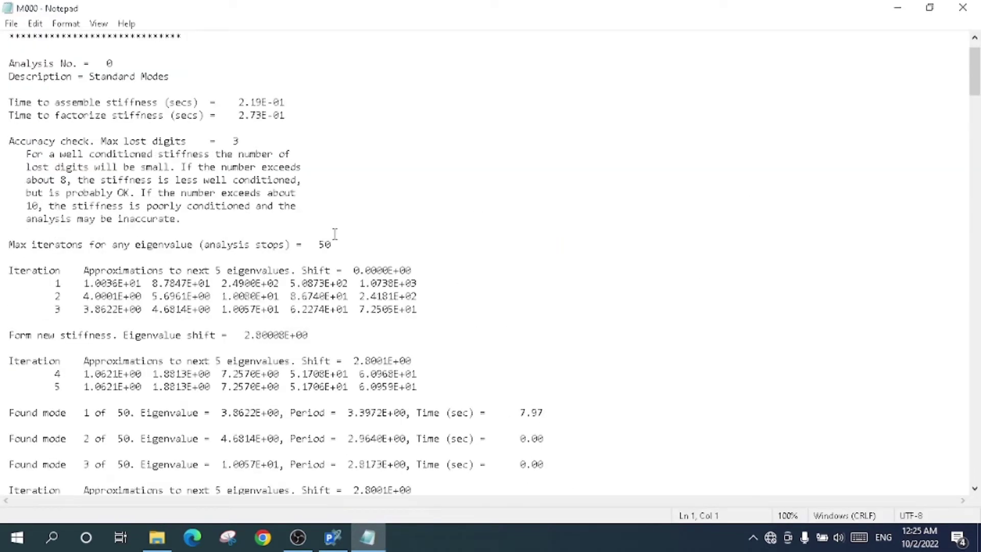
drag(332, 246, 307, 245)
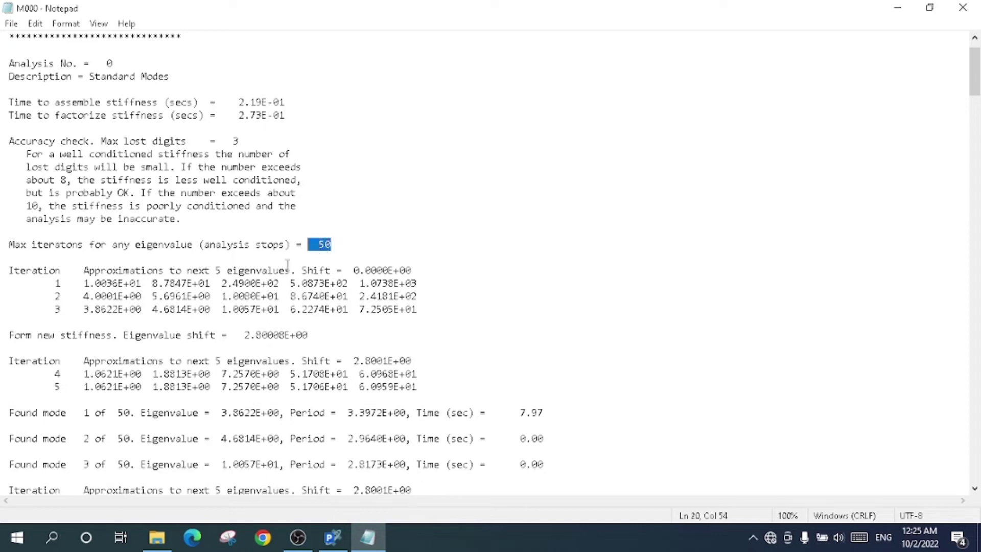
drag(190, 245, 137, 233)
scroll(370, 322, down, 6)
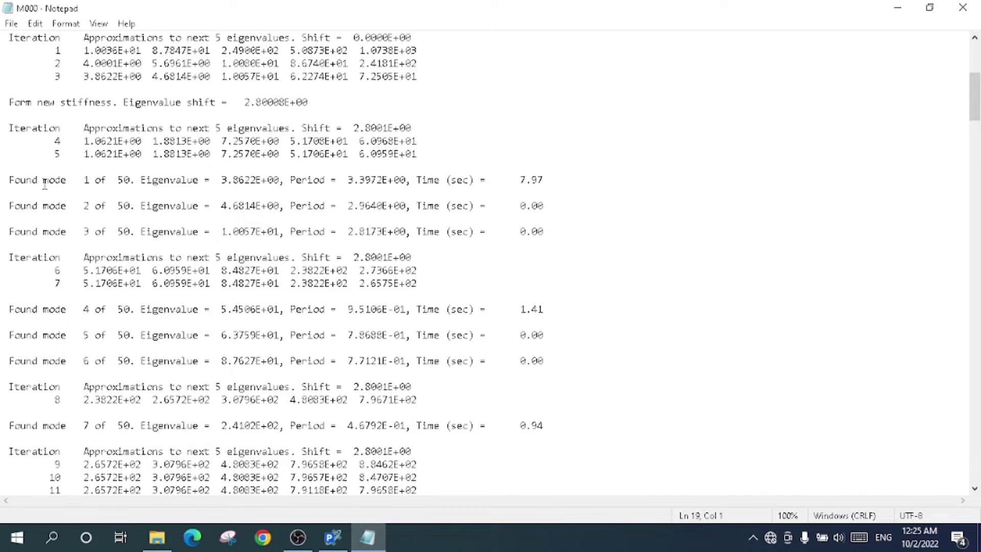
Pick out the Found mode 1 line and its period of 3.3972E+00.
drag(79, 180, 90, 180)
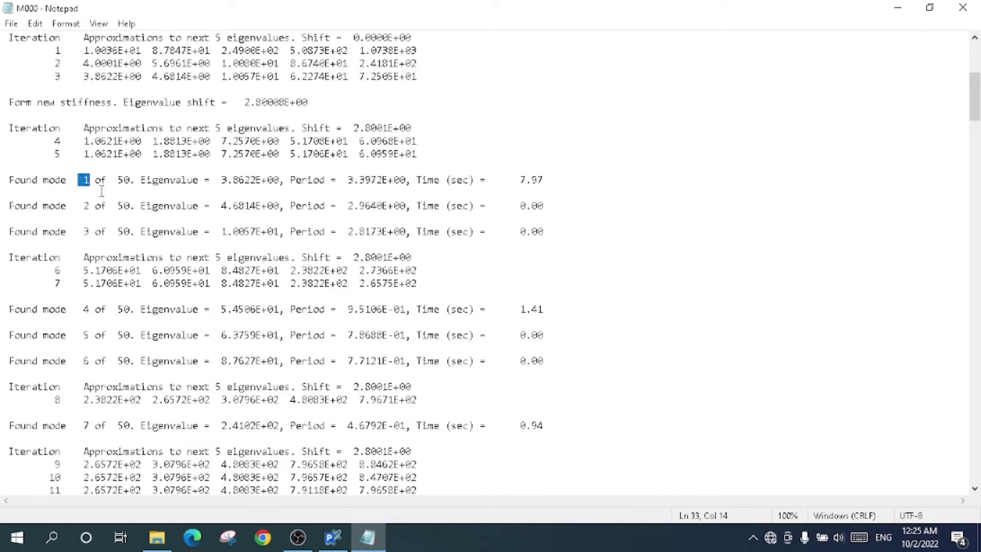
drag(415, 179, 483, 179)
click(428, 180)
drag(406, 180, 290, 180)
scroll(406, 252, up, 6)
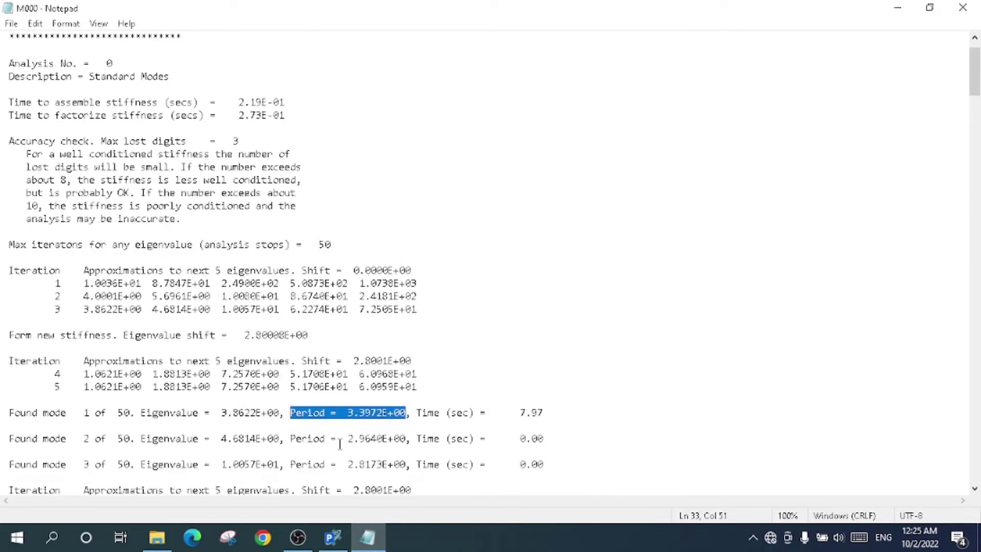
click(335, 415)
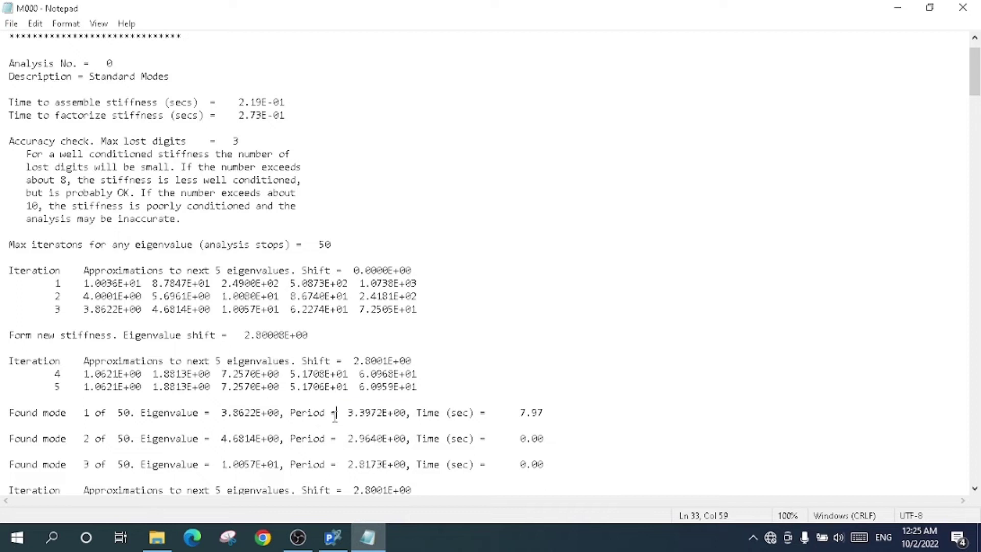
double_click(372, 413)
drag(295, 413, 366, 413)
drag(91, 413, 3, 413)
drag(289, 413, 407, 413)
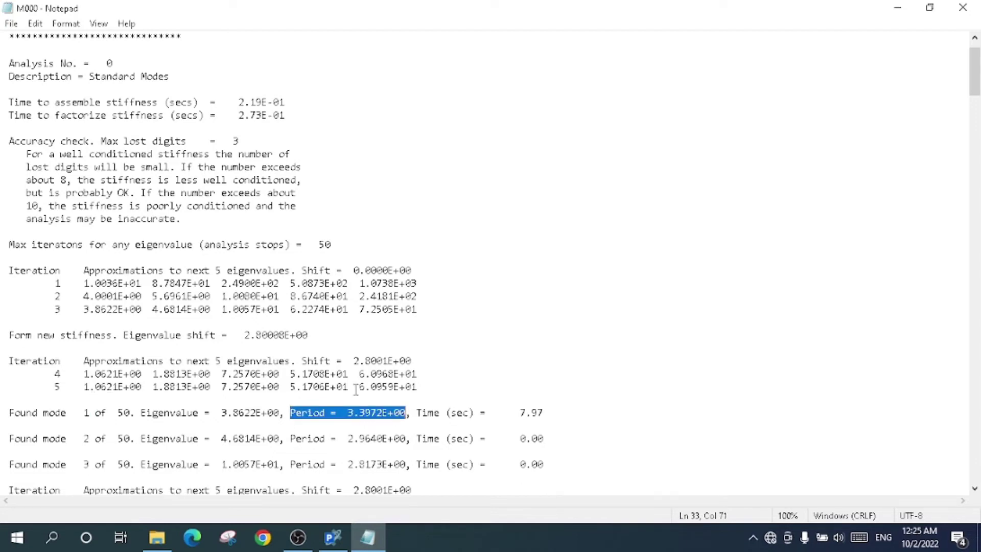
scroll(356, 390, down, 3)
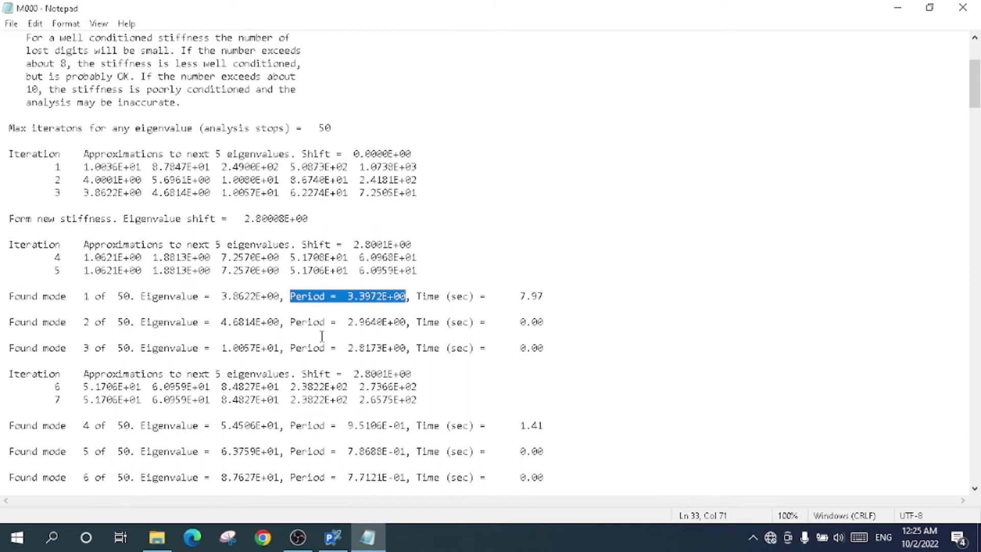
Highlight the periods of modes 2 through 6, including mode 3's 2.8173E+00.
drag(291, 322, 401, 320)
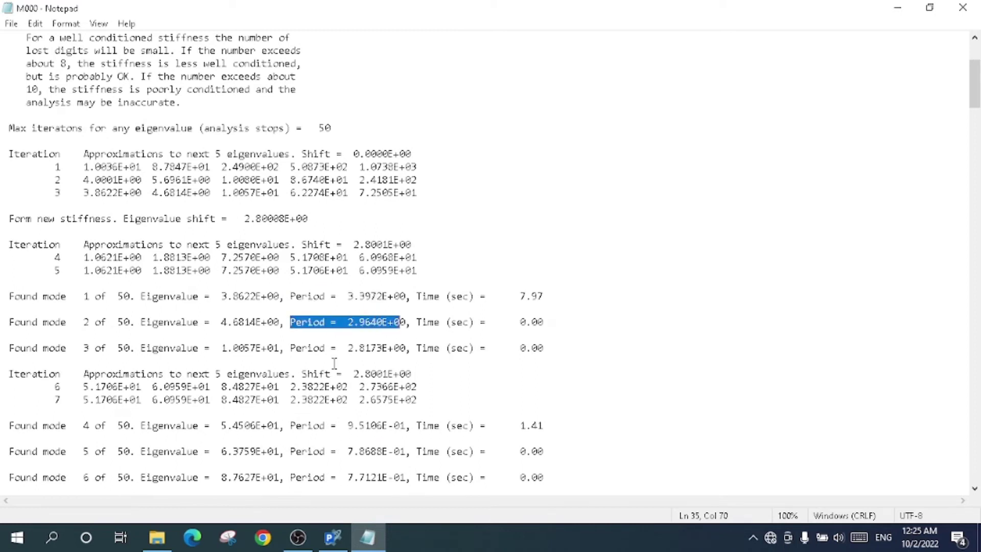
drag(292, 348, 407, 348)
scroll(424, 377, down, 2)
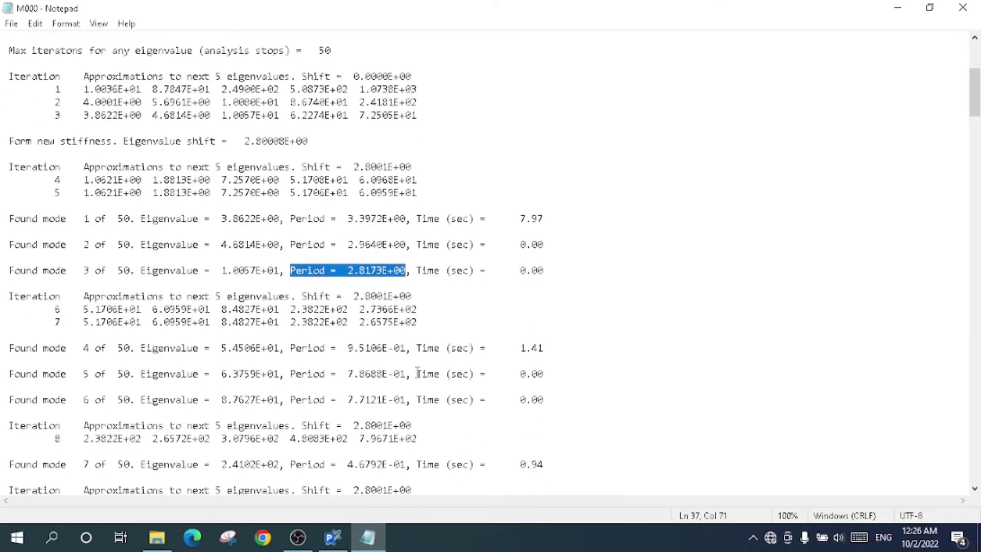
drag(290, 348, 407, 348)
drag(285, 373, 394, 373)
drag(285, 399, 393, 400)
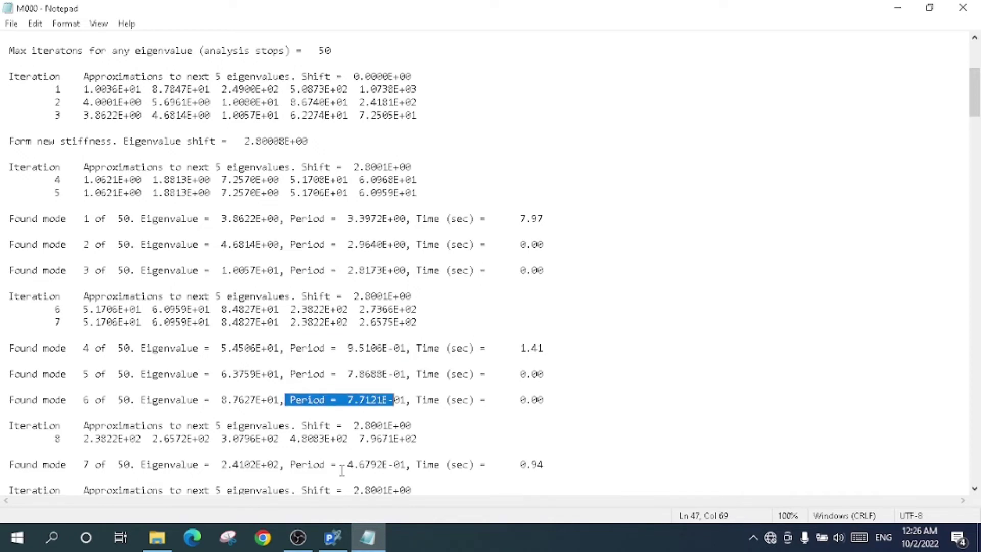
scroll(356, 450, down, 4)
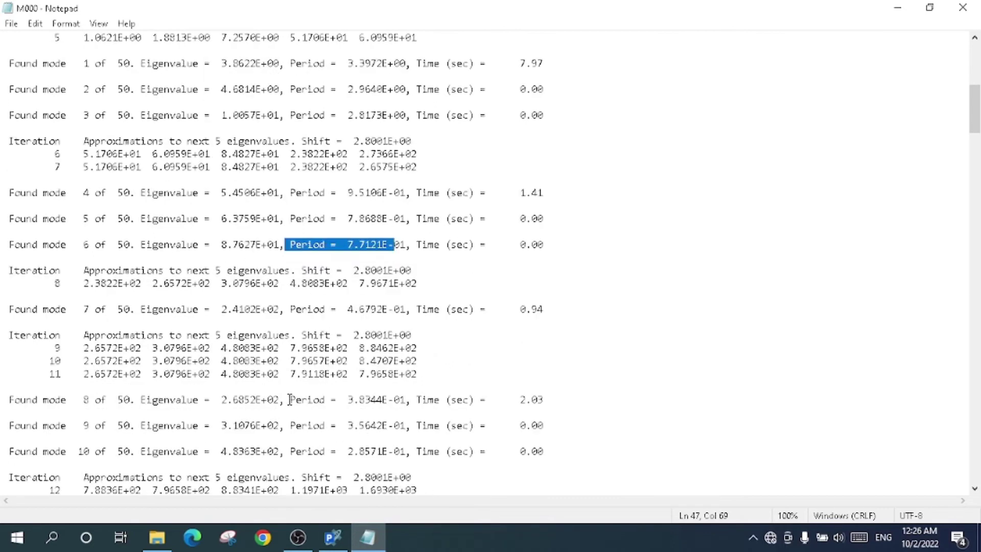
Highlight the periods of modes 7 through 10, with mode 10 at 2.8571E-01.
drag(288, 399, 374, 401)
drag(336, 309, 405, 314)
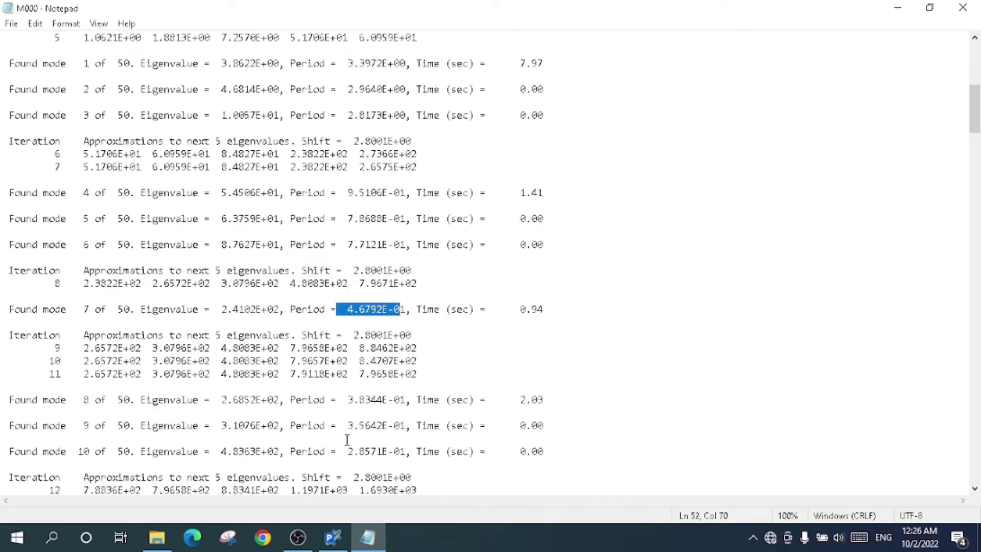
drag(290, 425, 408, 430)
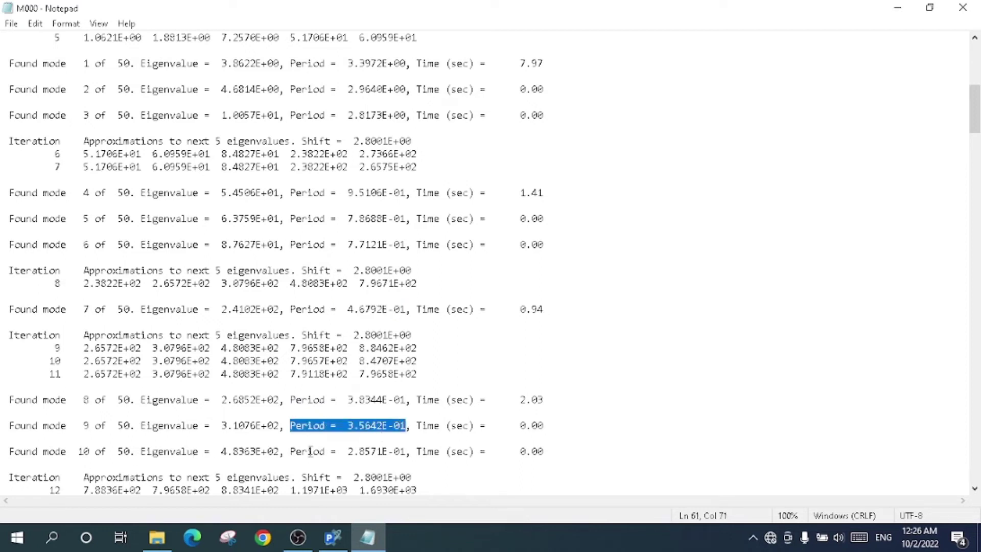
drag(294, 451, 407, 452)
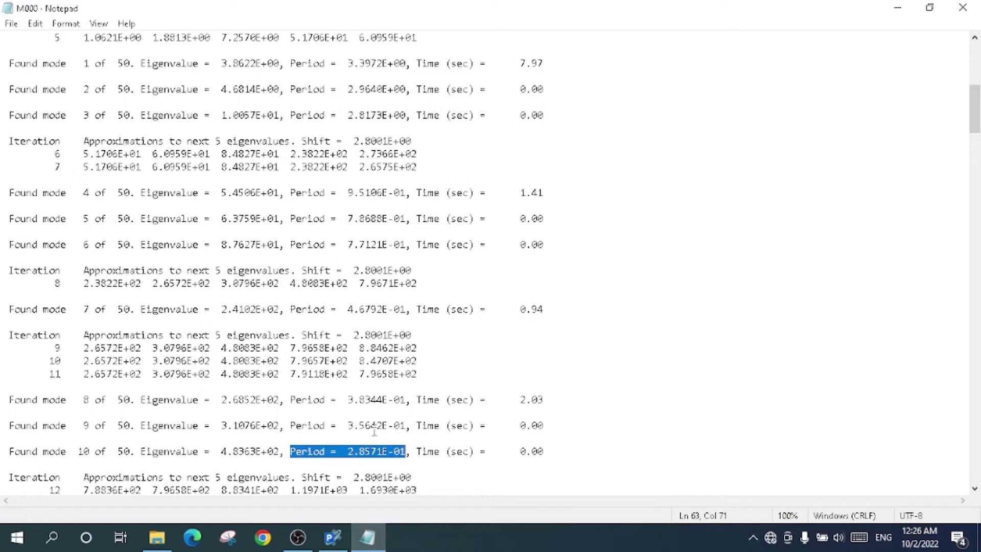
scroll(377, 428, down, 2)
scroll(377, 428, down, 2)
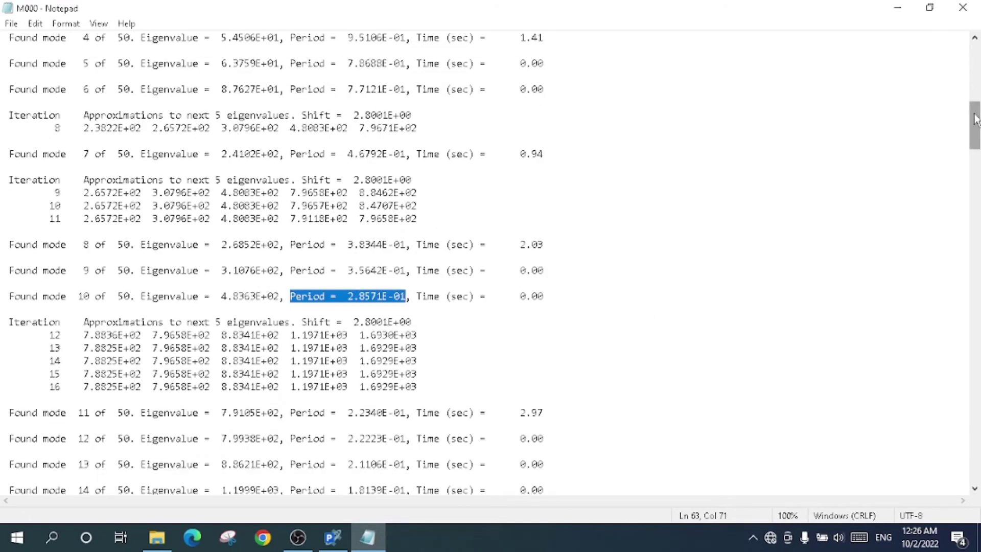
Check the mode 20 and 21 periods and the 50-mode total, then move to modes 32–38.
drag(974, 122, 967, 200)
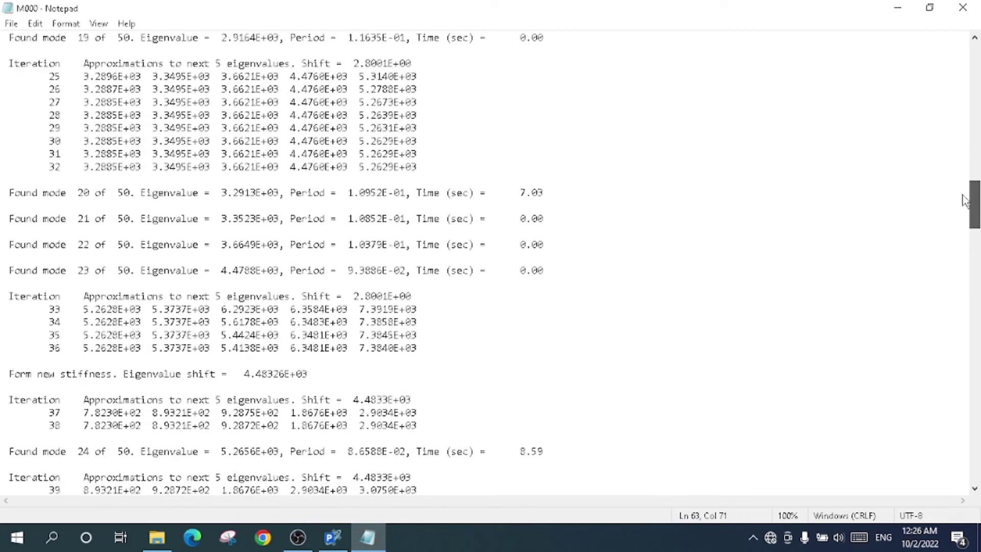
drag(407, 193, 293, 197)
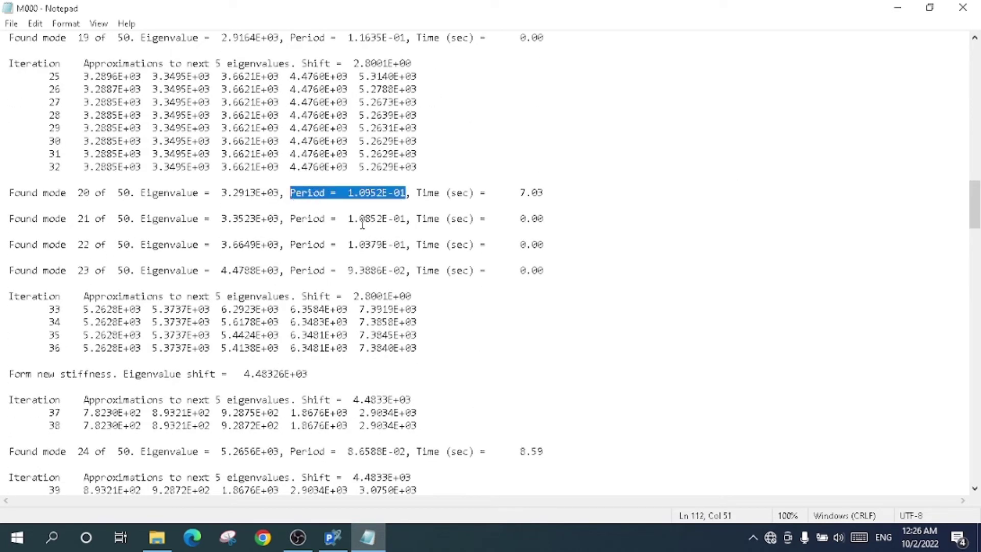
drag(131, 192, 3, 189)
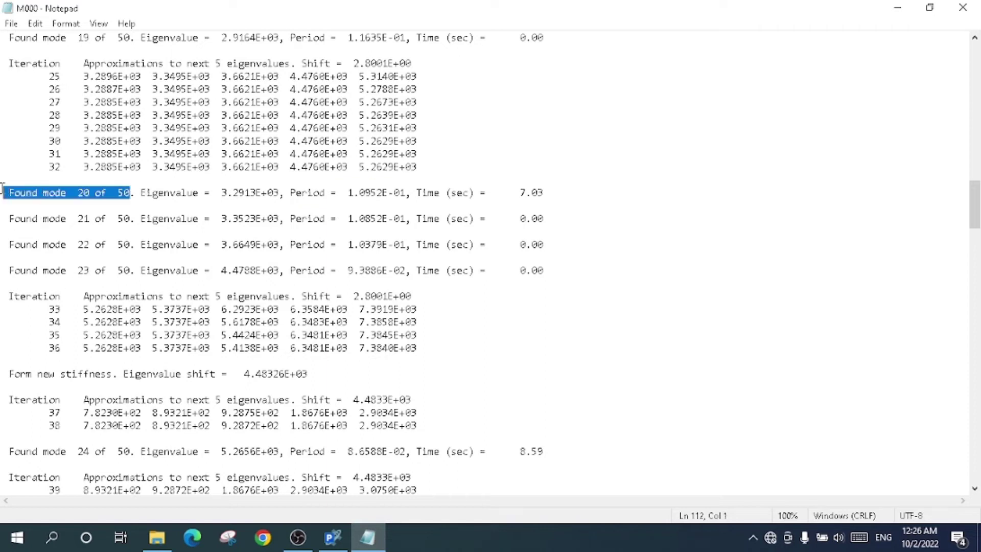
drag(406, 219, 329, 219)
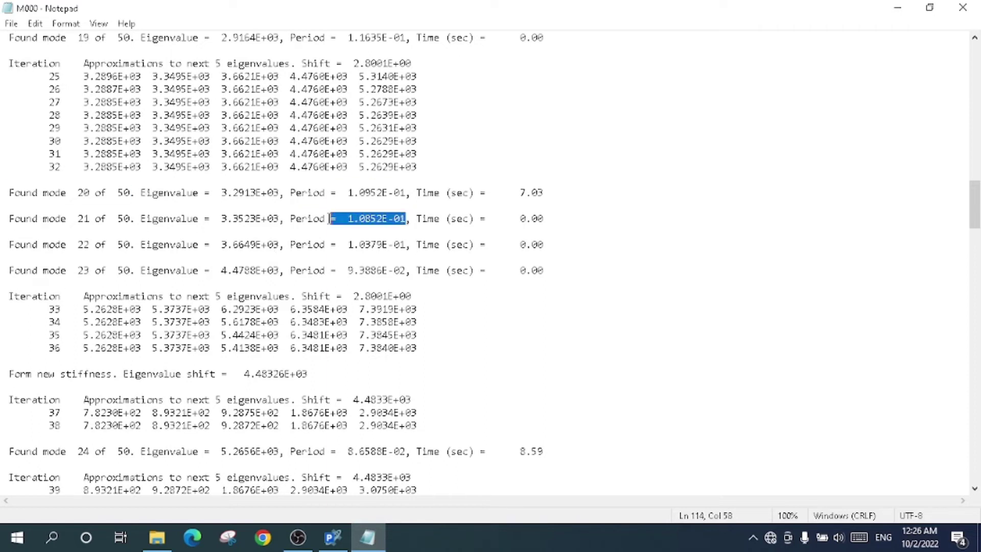
drag(107, 193, 2, 193)
click(131, 193)
mouse_move(131, 193)
mouse_down()
mouse_move(79, 193)
mouse_move(136, 193)
mouse_up()
drag(975, 203, 978, 296)
Highlight the periods of modes 33, 40 and 44, continuing down to the effective modal mass table.
drag(75, 231, 136, 231)
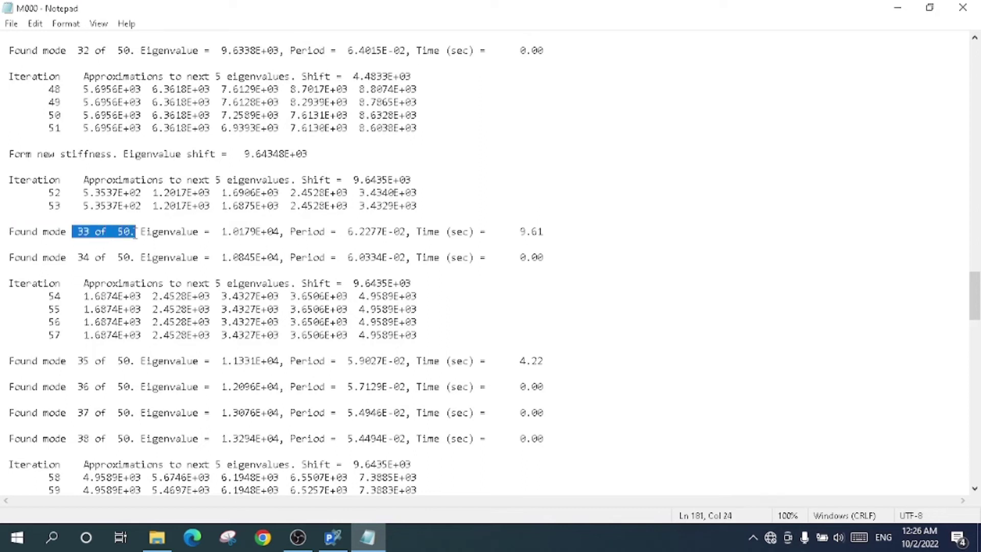
drag(289, 231, 404, 238)
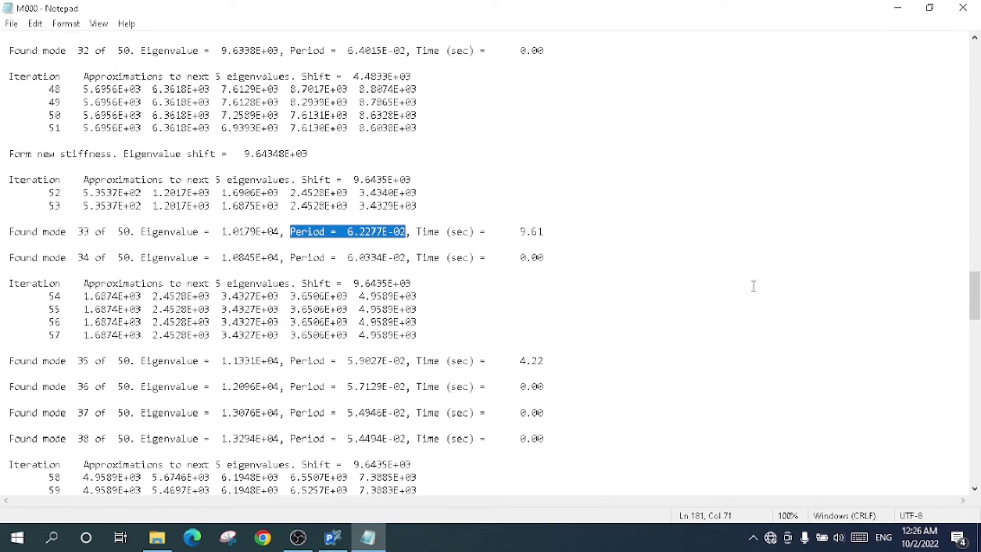
drag(975, 304, 971, 337)
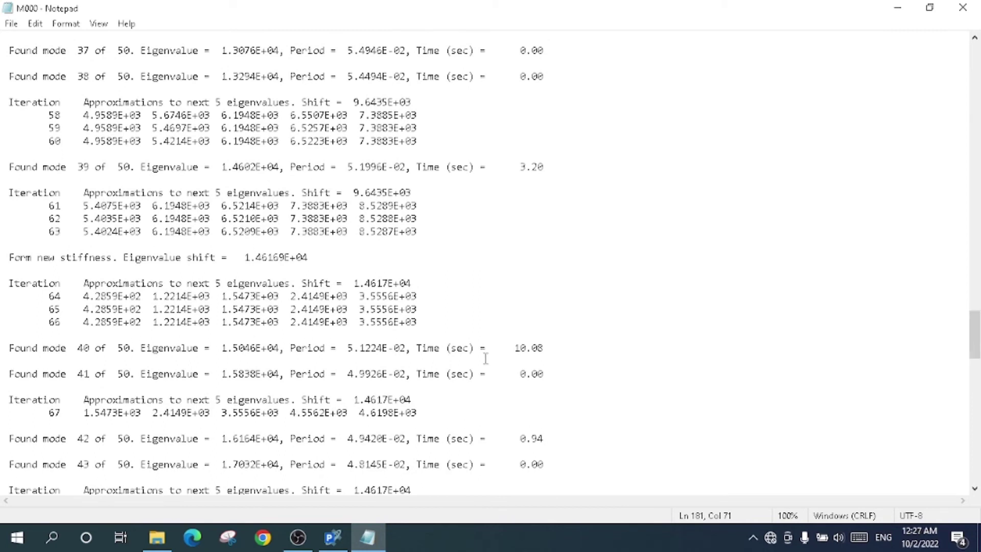
drag(406, 348, 290, 349)
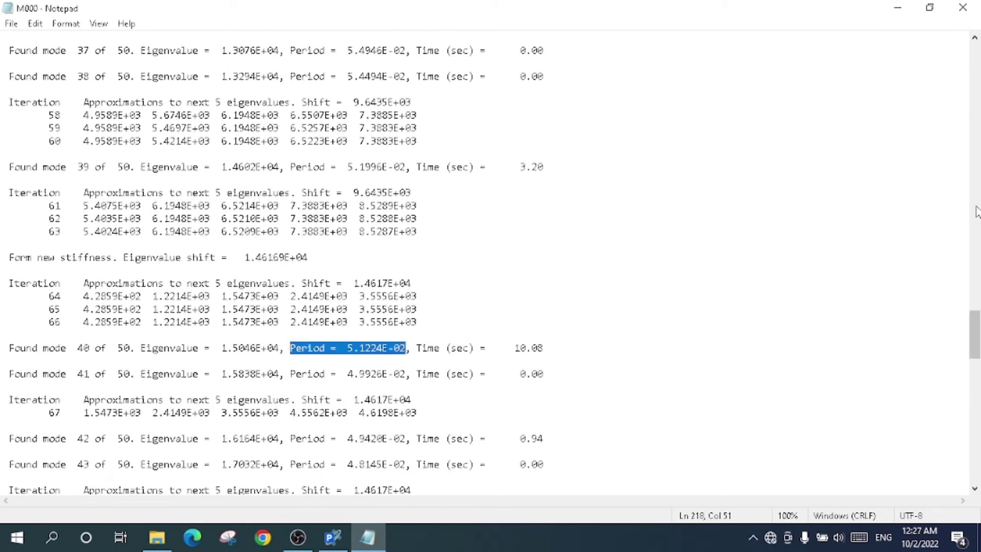
drag(976, 335, 976, 353)
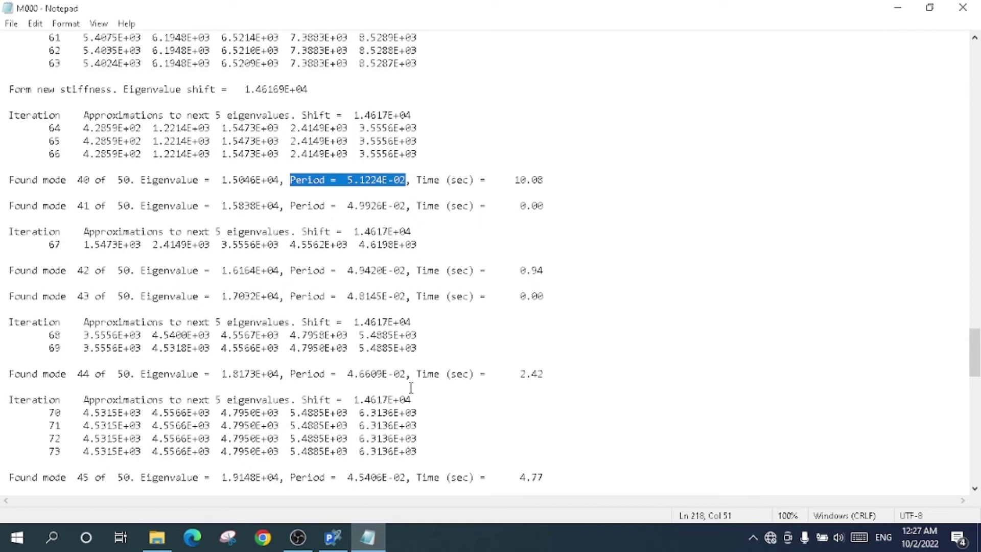
drag(291, 374, 405, 376)
drag(975, 353, 975, 411)
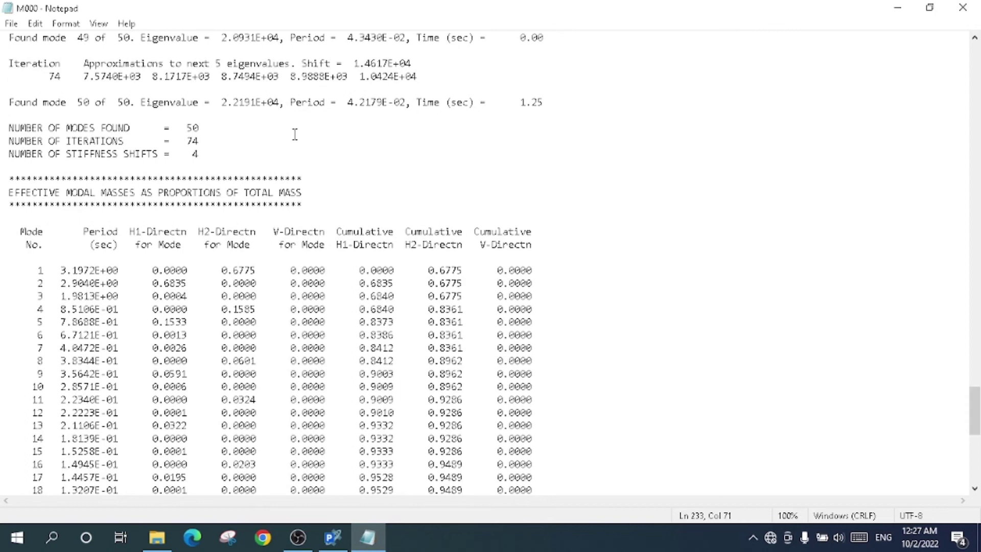
Highlight '50 of 50' and mode 50's period 4.2179E-02, then return up the log.
drag(131, 104, 72, 104)
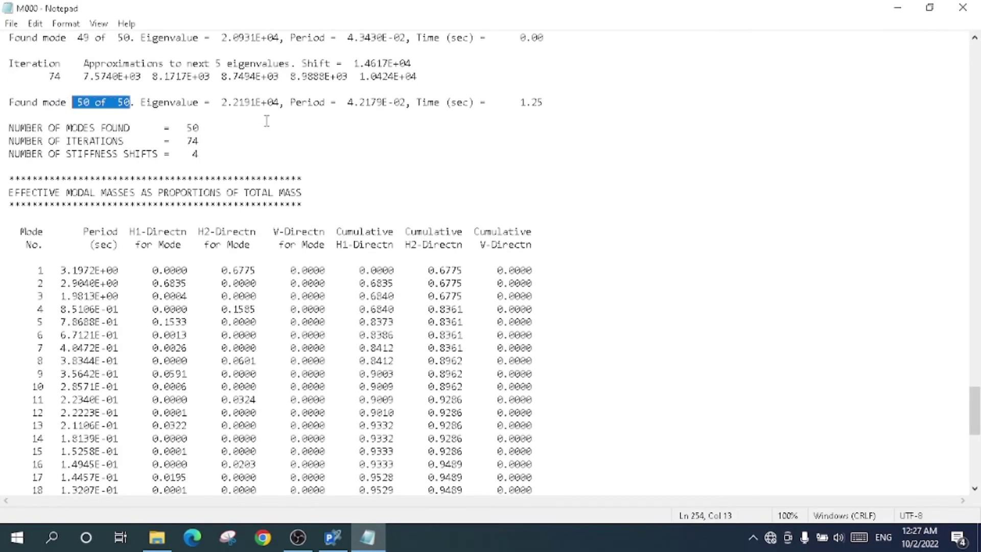
drag(293, 98, 399, 121)
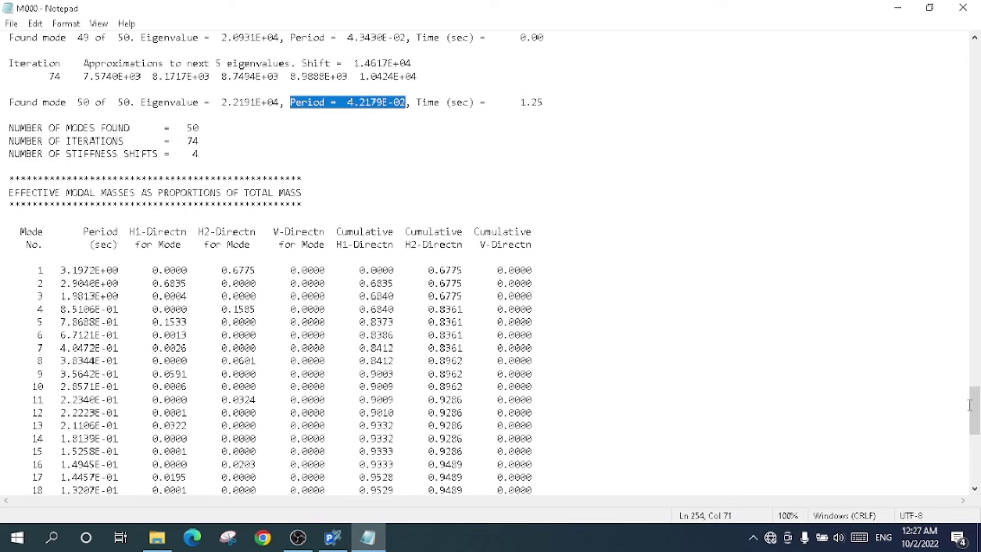
drag(974, 418, 978, 378)
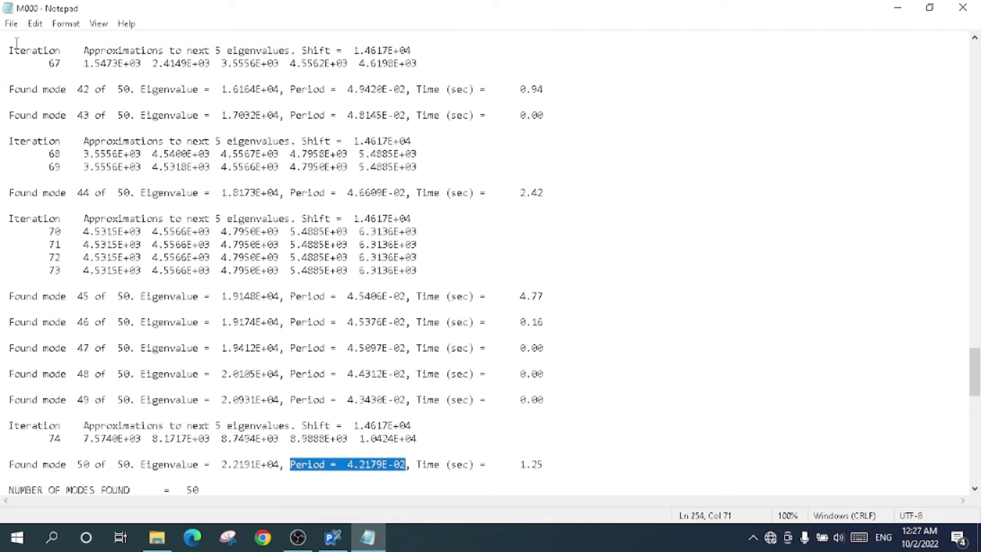
click(12, 25)
click(332, 272)
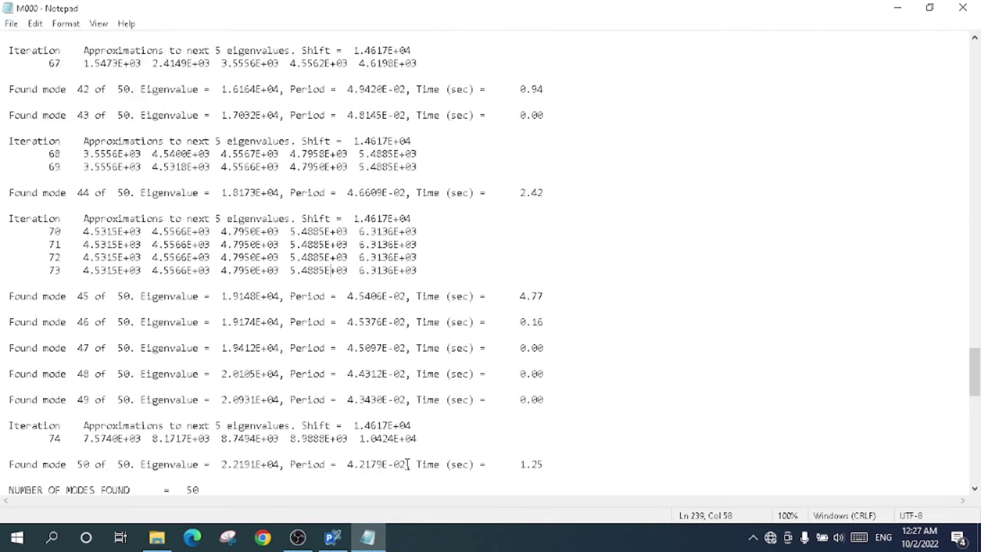
drag(975, 375, 974, 67)
Highlight the M000 Accuracy check note through the third Iteration row, then clear the selection.
click(26, 180)
drag(27, 183, 395, 363)
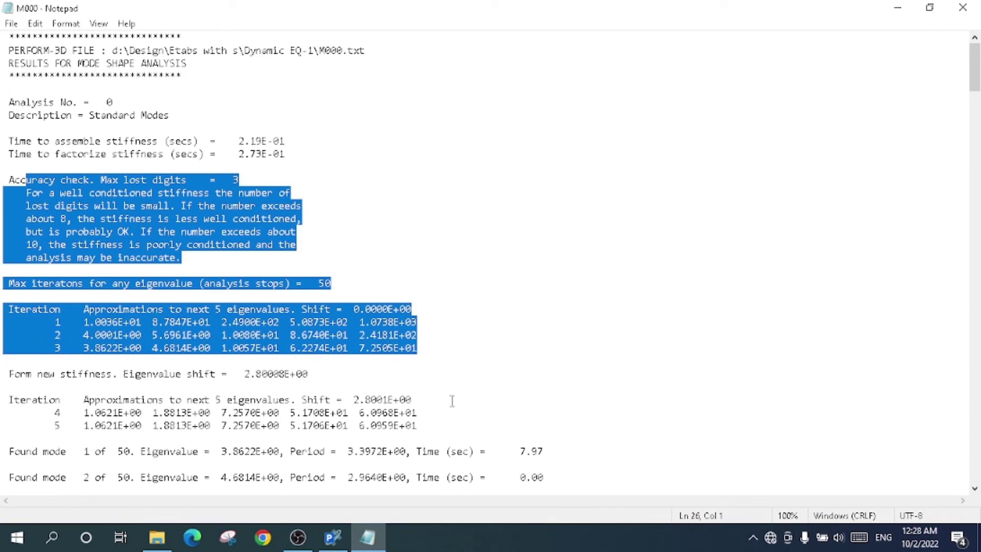
click(170, 209)
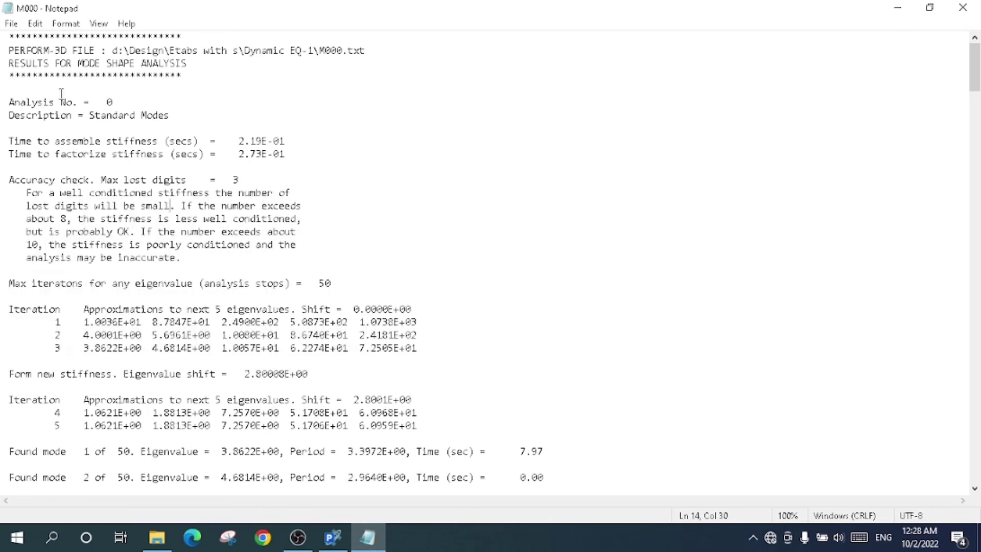
click(11, 23)
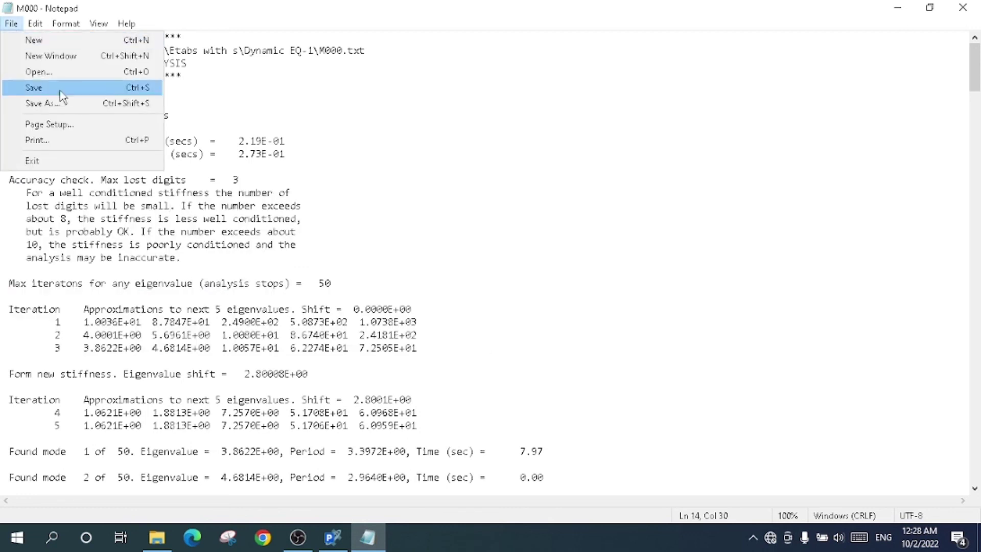
click(291, 309)
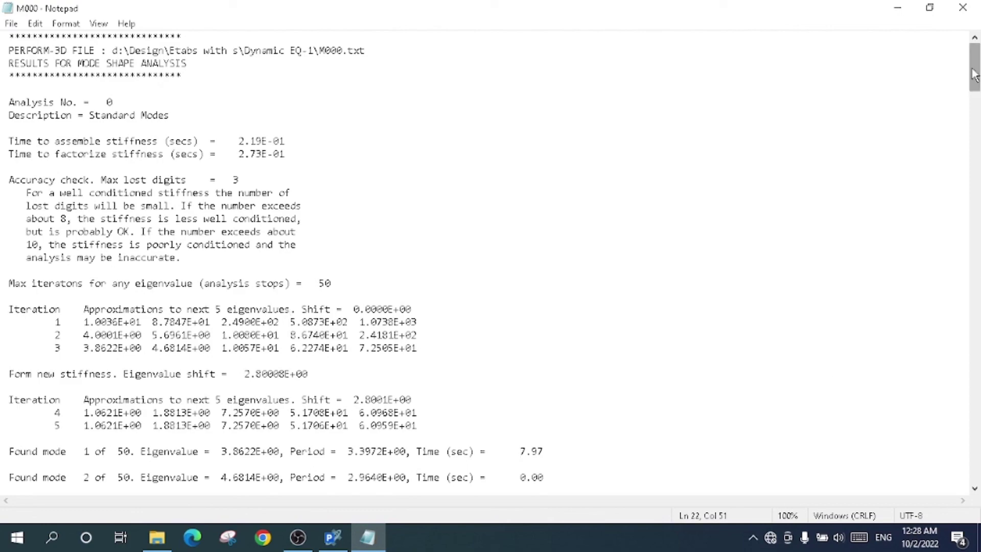